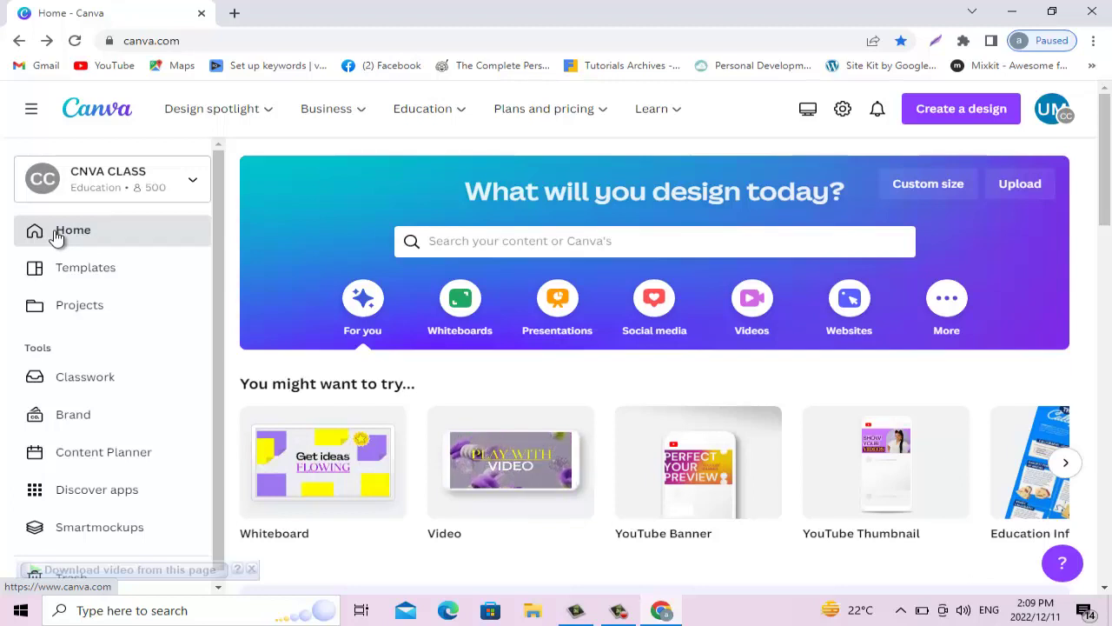
# - Open the Video category of the template library and browse its video types and high quality video templates
pyautogui.click(85, 271)
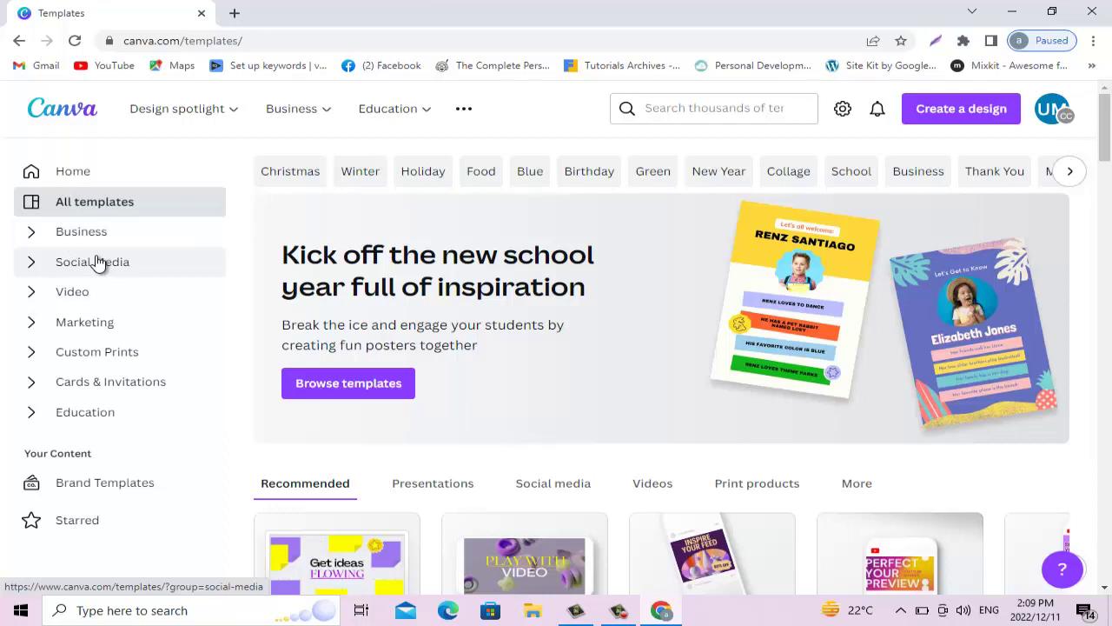
pyautogui.click(72, 300)
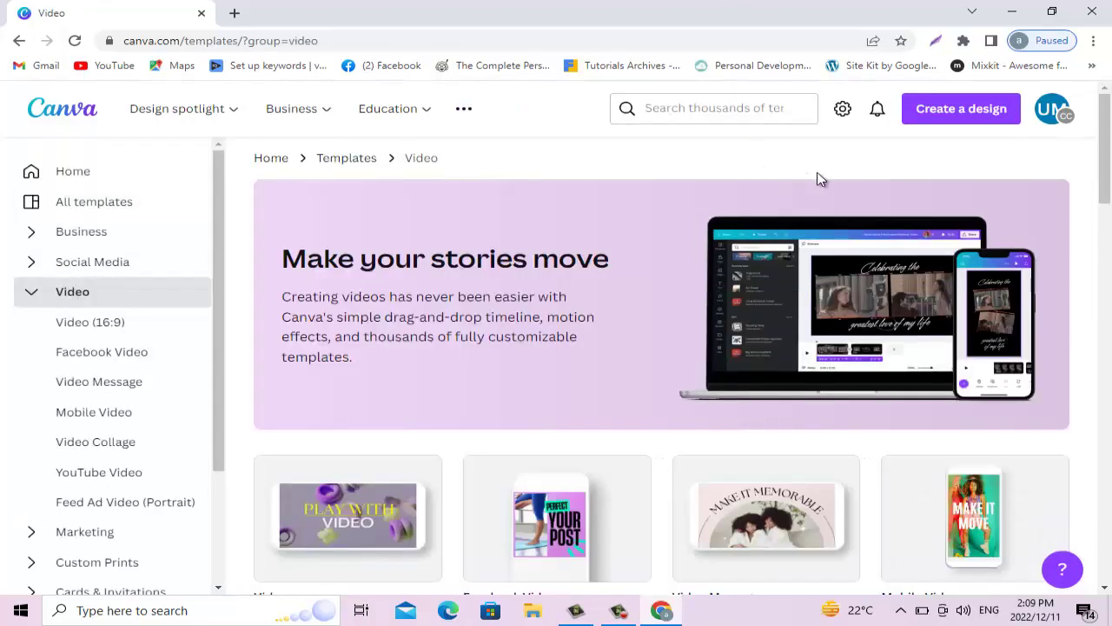
pyautogui.scroll(-2, 816, 180)
pyautogui.scroll(-2, 817, 180)
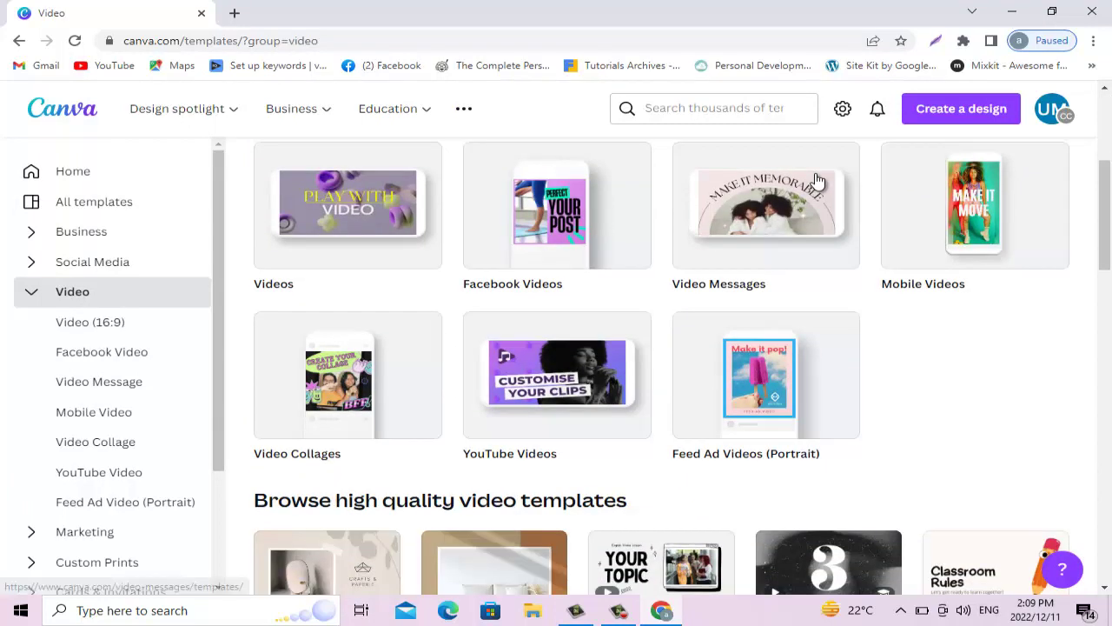
pyautogui.scroll(1, 817, 180)
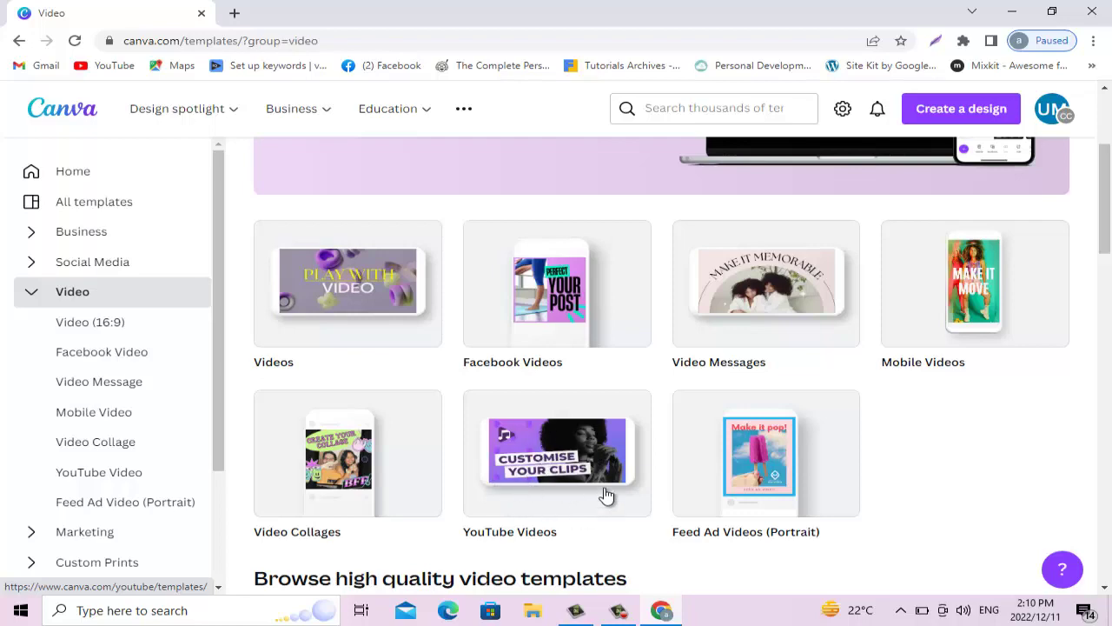
pyautogui.scroll(-3, 930, 417)
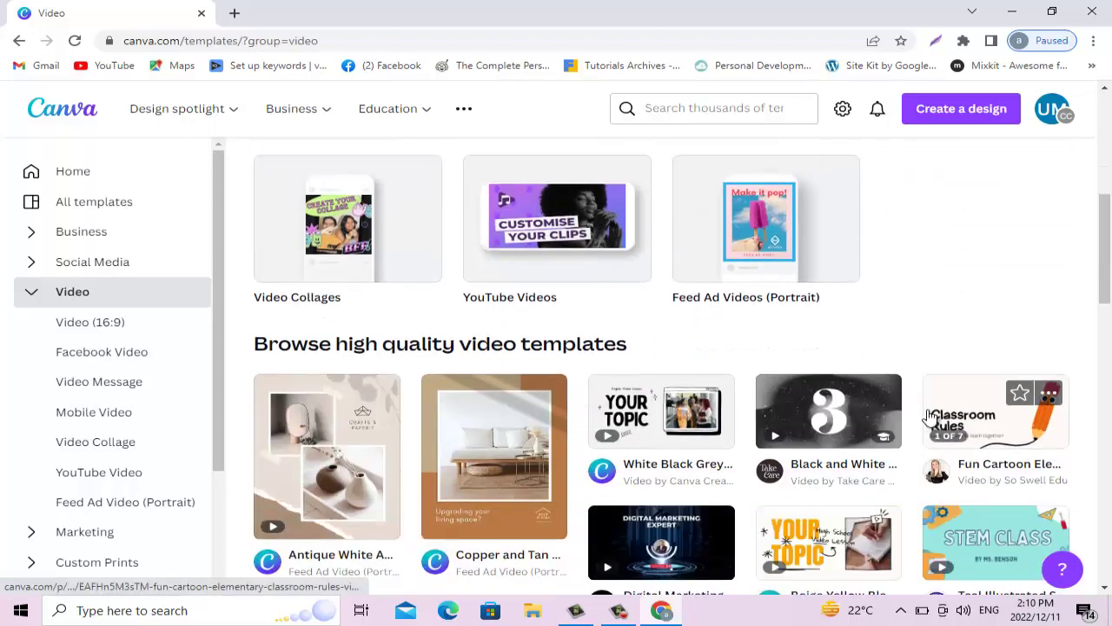
pyautogui.scroll(-3, 930, 410)
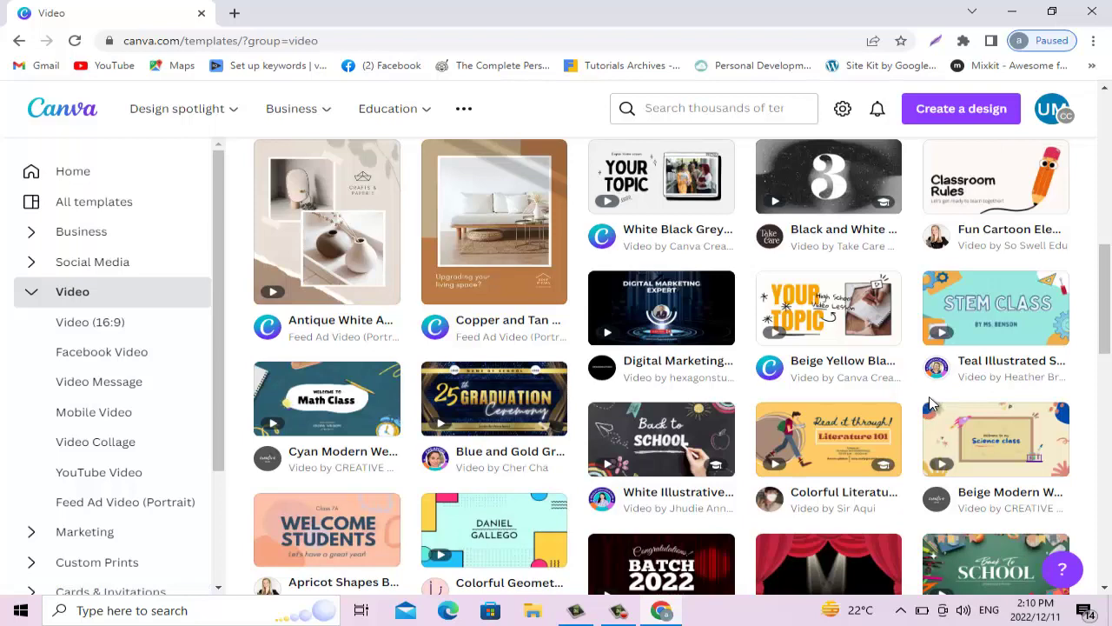
pyautogui.scroll(8, 929, 396)
pyautogui.scroll(-3, 702, 583)
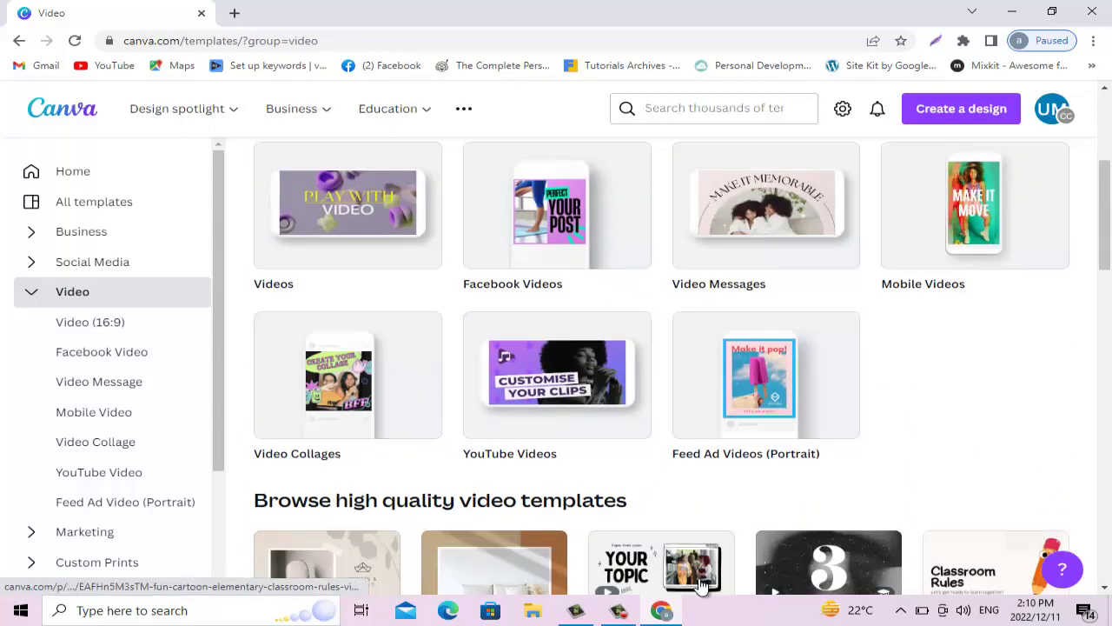
# - Open the Facebook Videos template collection and look through its designs
pyautogui.click(512, 283)
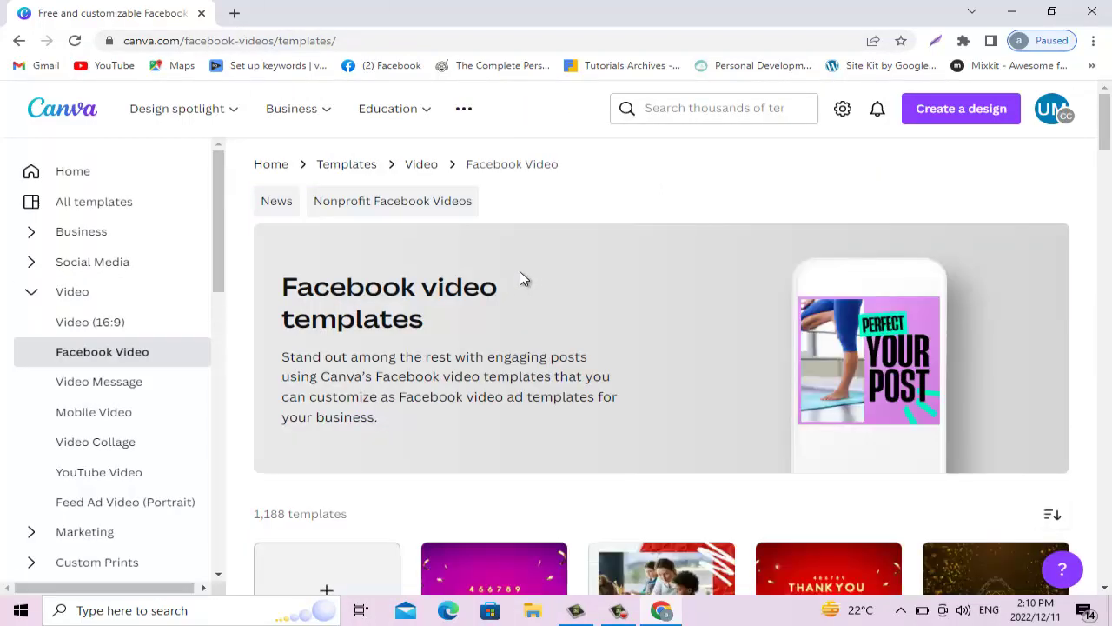
pyautogui.scroll(-4, 521, 278)
pyautogui.scroll(-3, 564, 280)
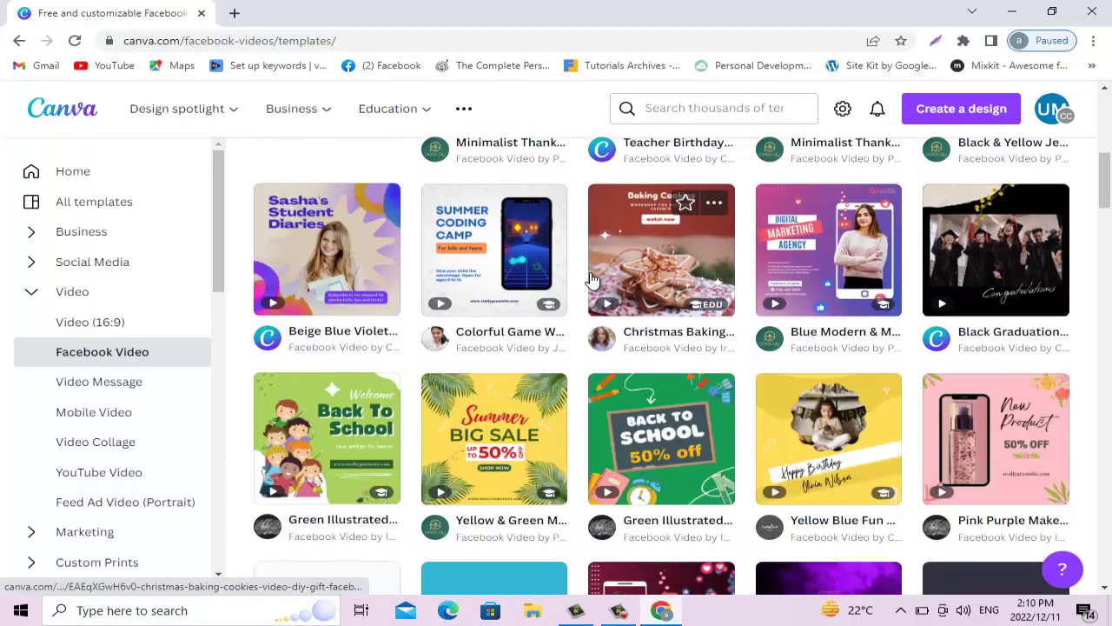
pyautogui.scroll(-2, 521, 269)
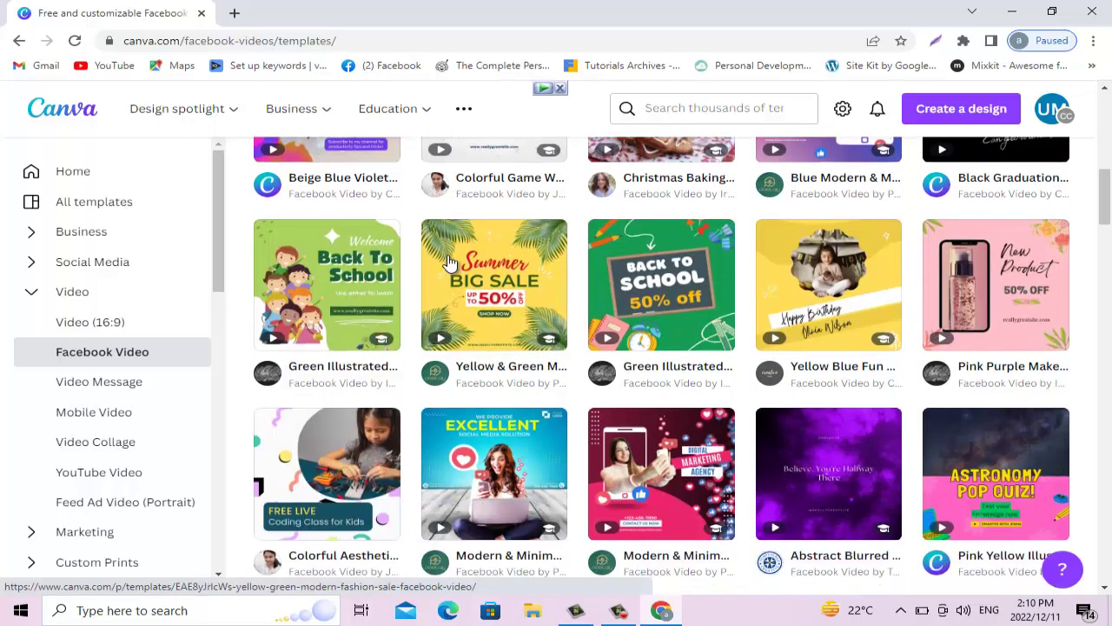
pyautogui.scroll(3, 451, 260)
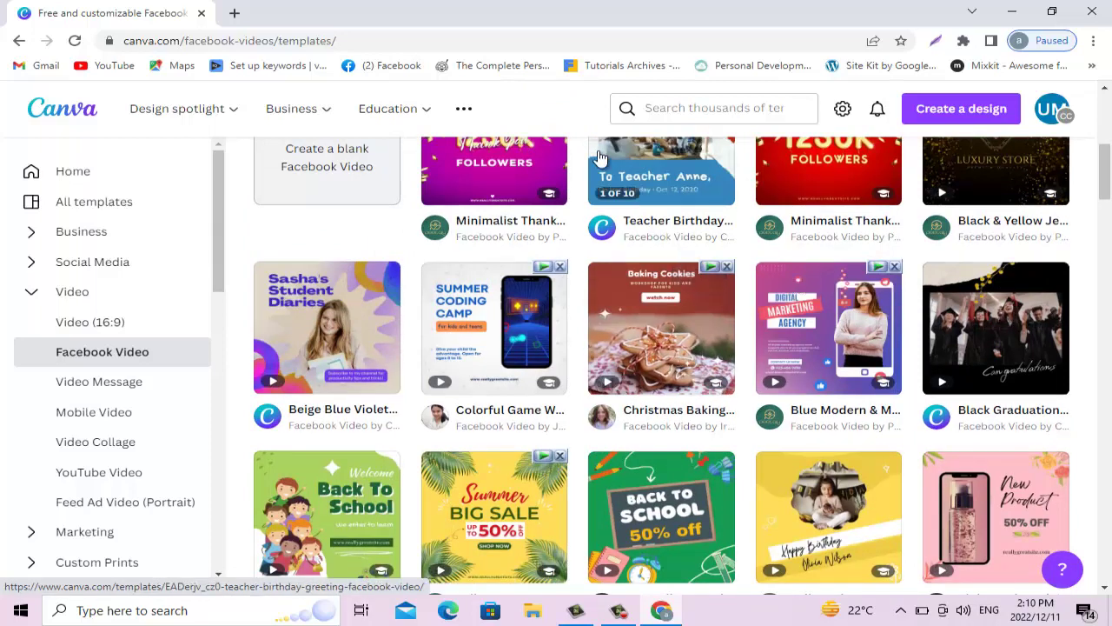
# - Return to the home page, go to the projects list and open the first recent Facebook Post design
pyautogui.click(45, 172)
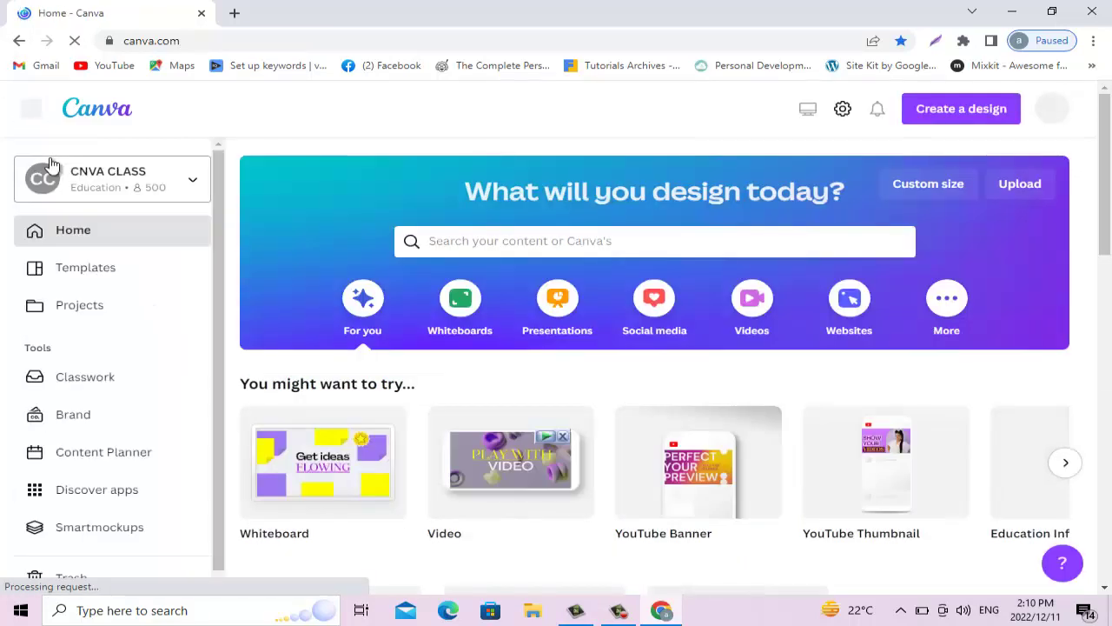
pyautogui.click(87, 309)
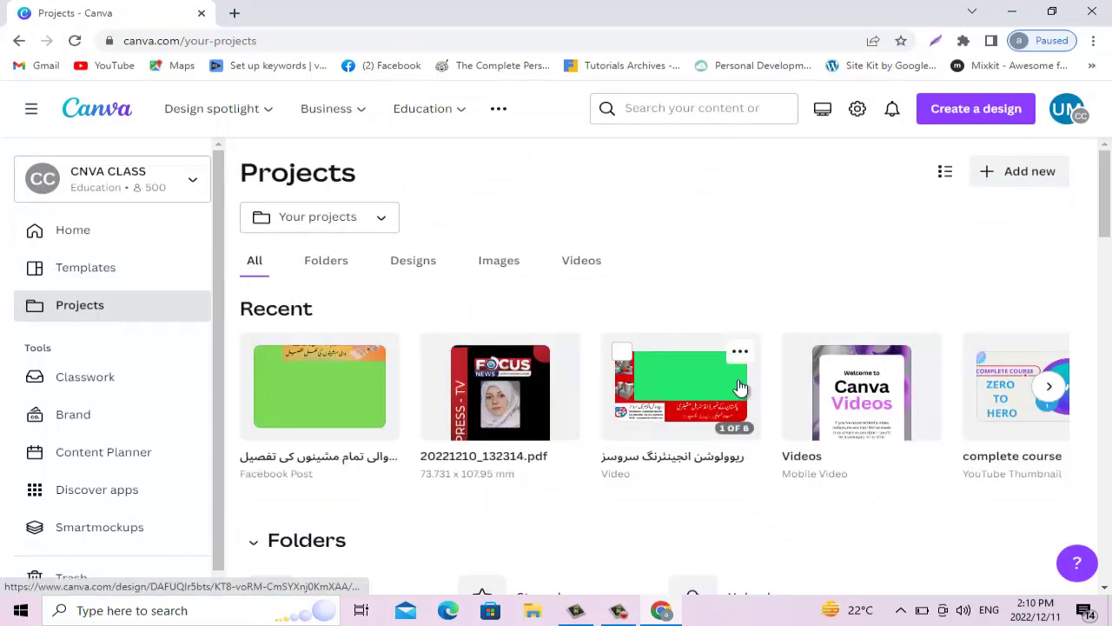
pyautogui.click(287, 402)
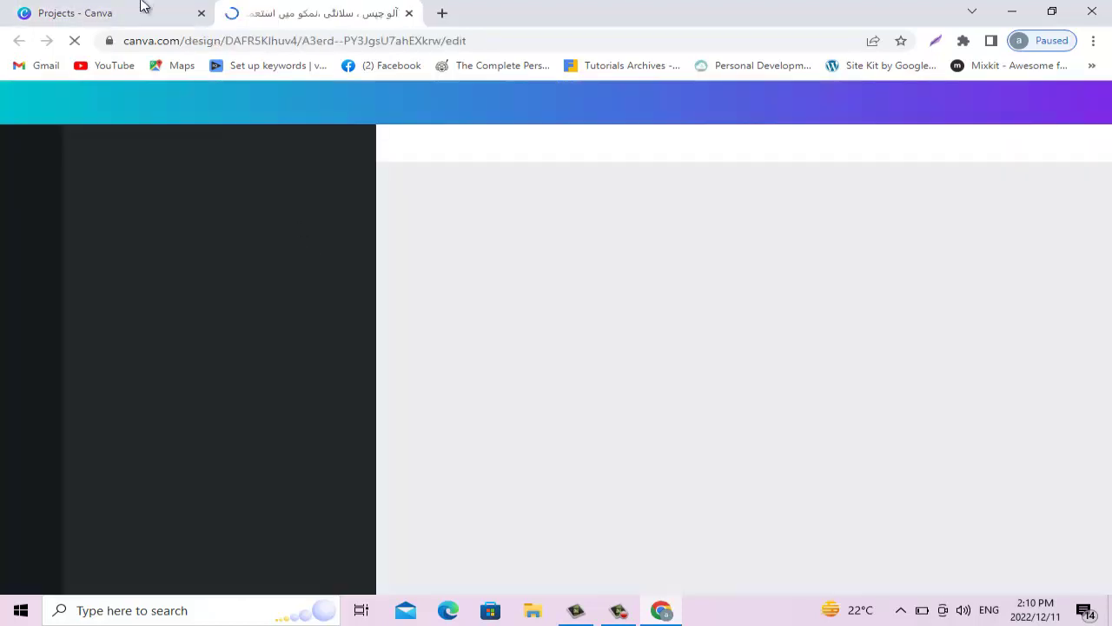
pyautogui.click(626, 608)
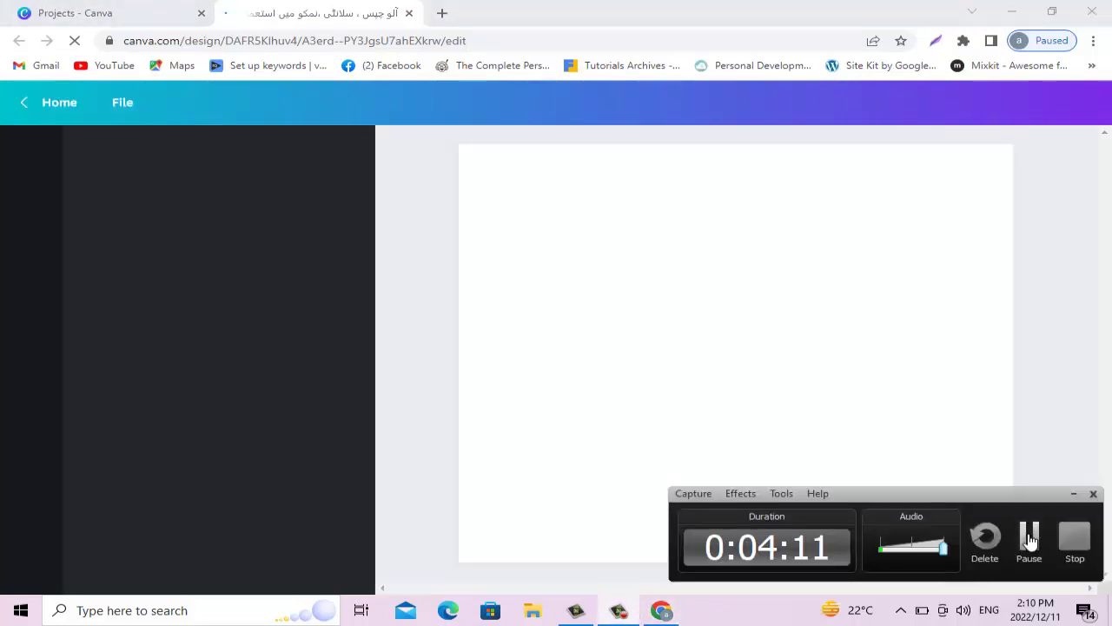
pyautogui.click(1029, 541)
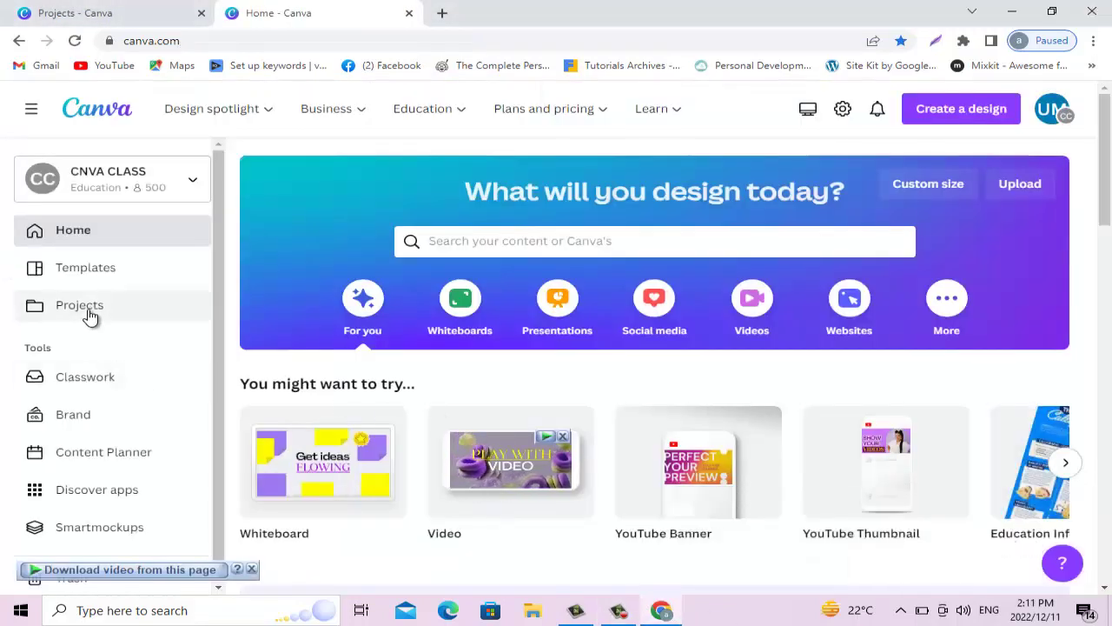
# - Go back to the projects list and view the stored videos, followed by the uploaded images
pyautogui.click(87, 308)
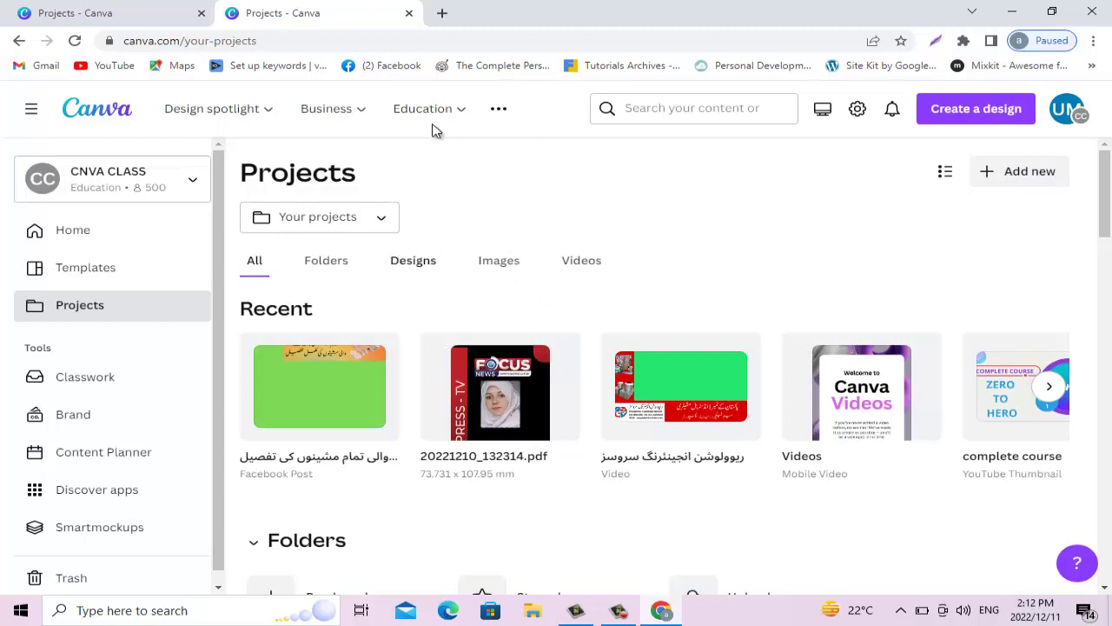
pyautogui.click(571, 265)
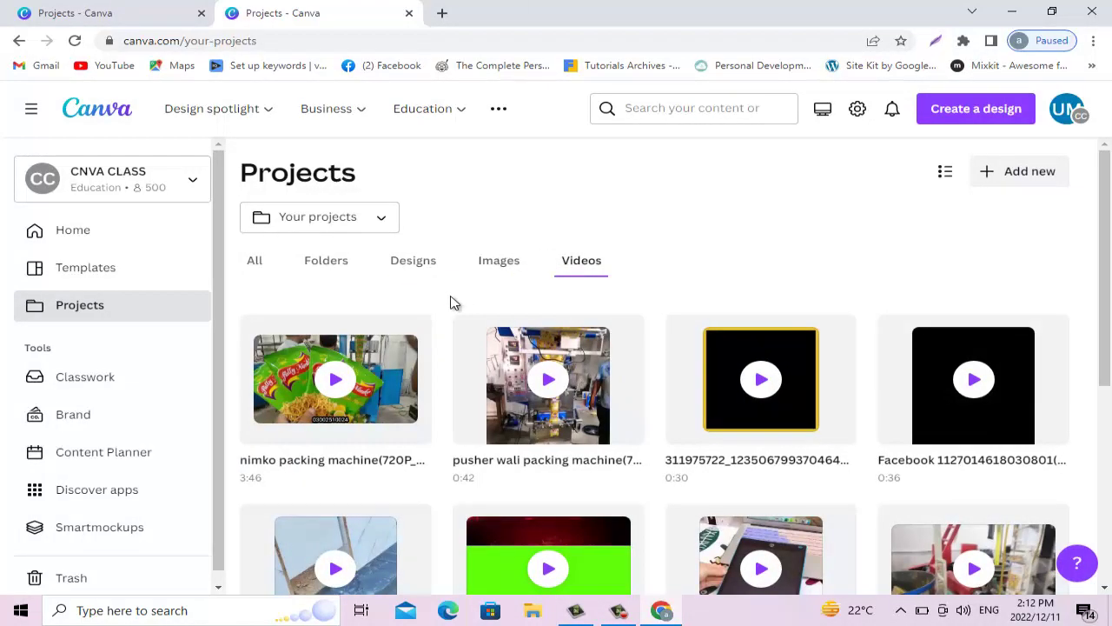
pyautogui.click(497, 277)
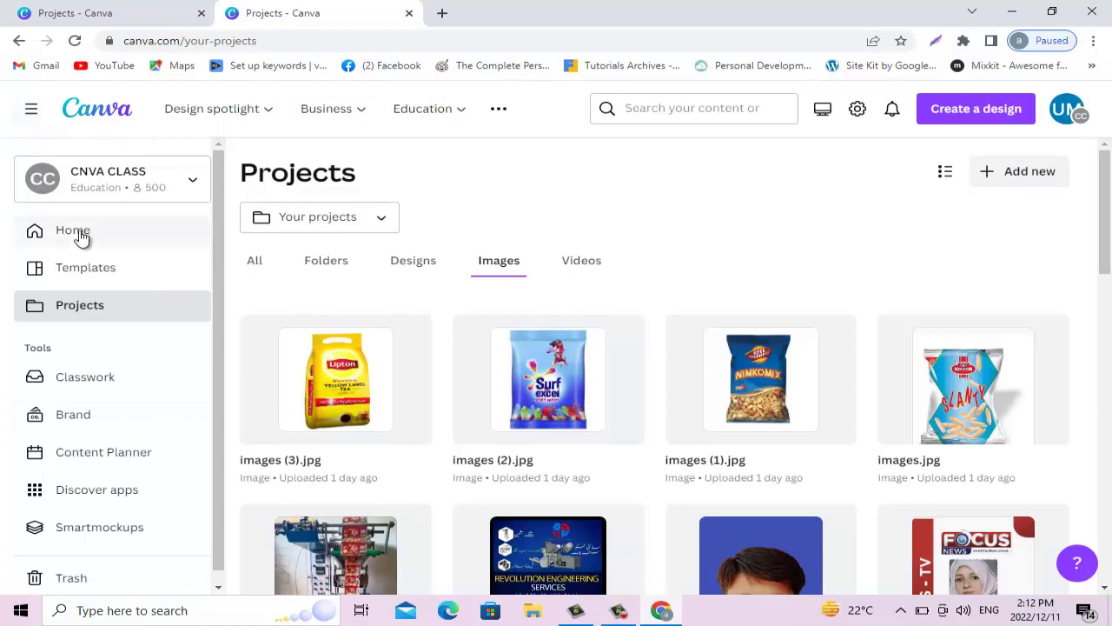
# - Return to the home page and examine the design types offered for Whiteboards and Presentations
pyautogui.click(42, 241)
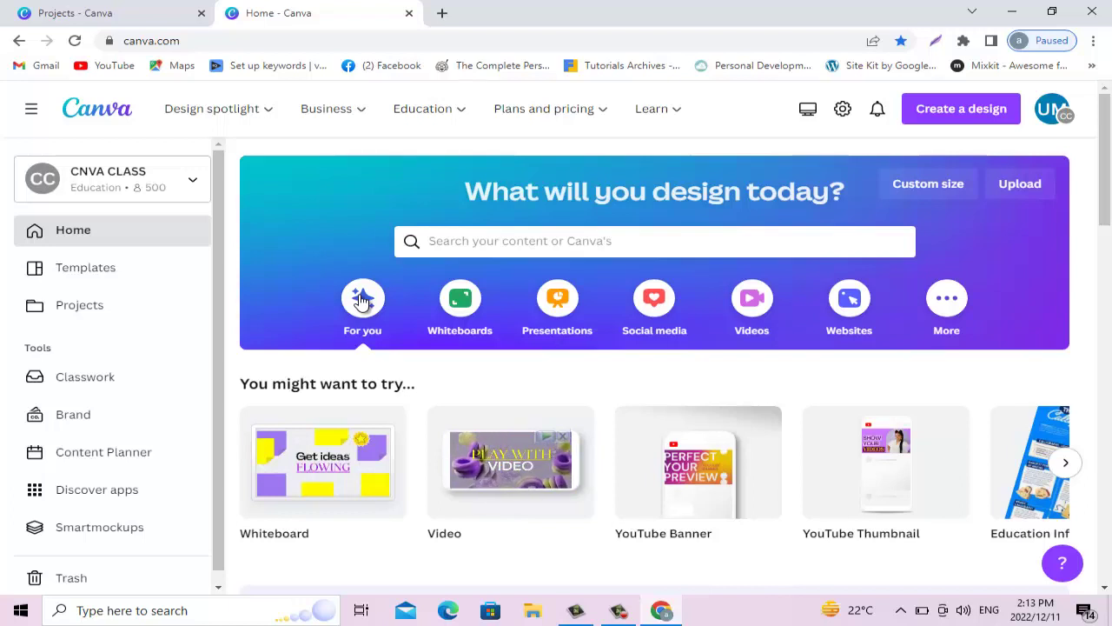
pyautogui.click(452, 303)
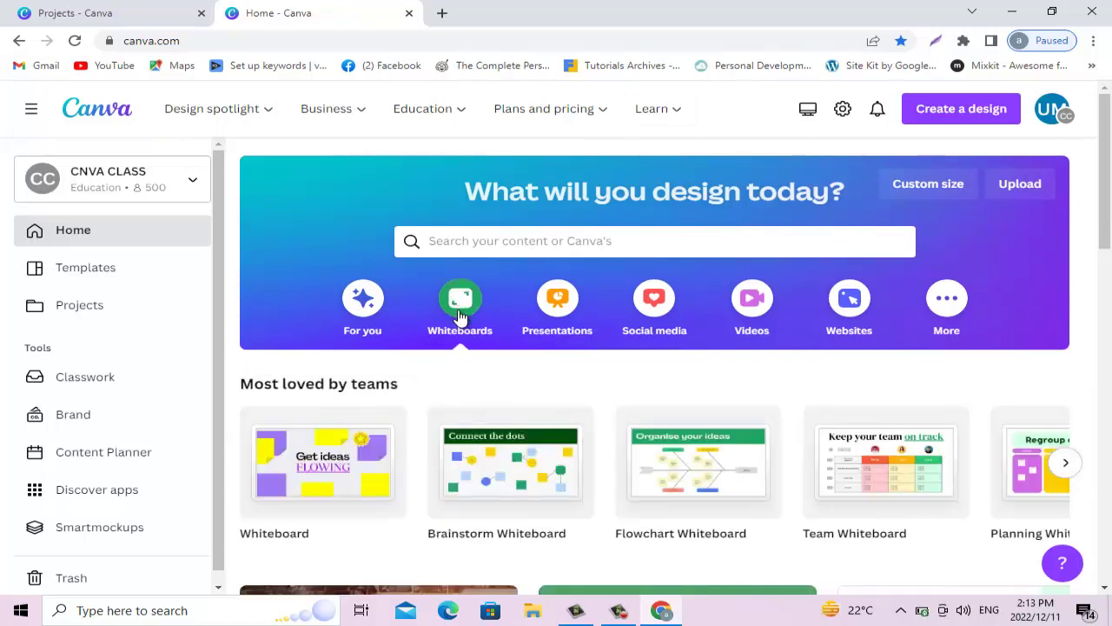
pyautogui.click(556, 304)
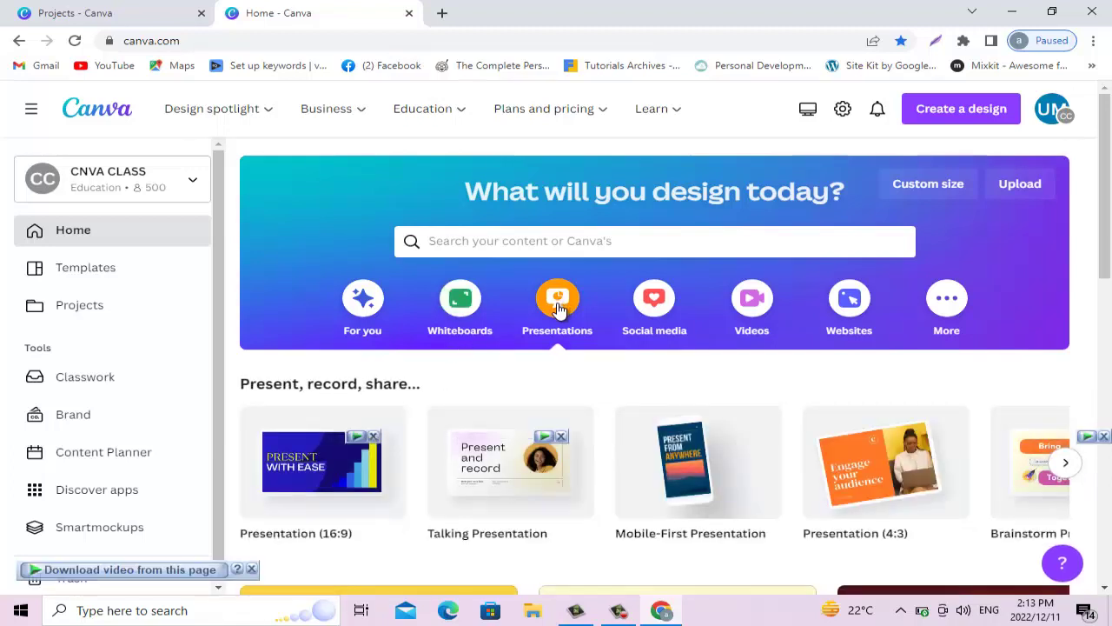
pyautogui.scroll(-3, 938, 328)
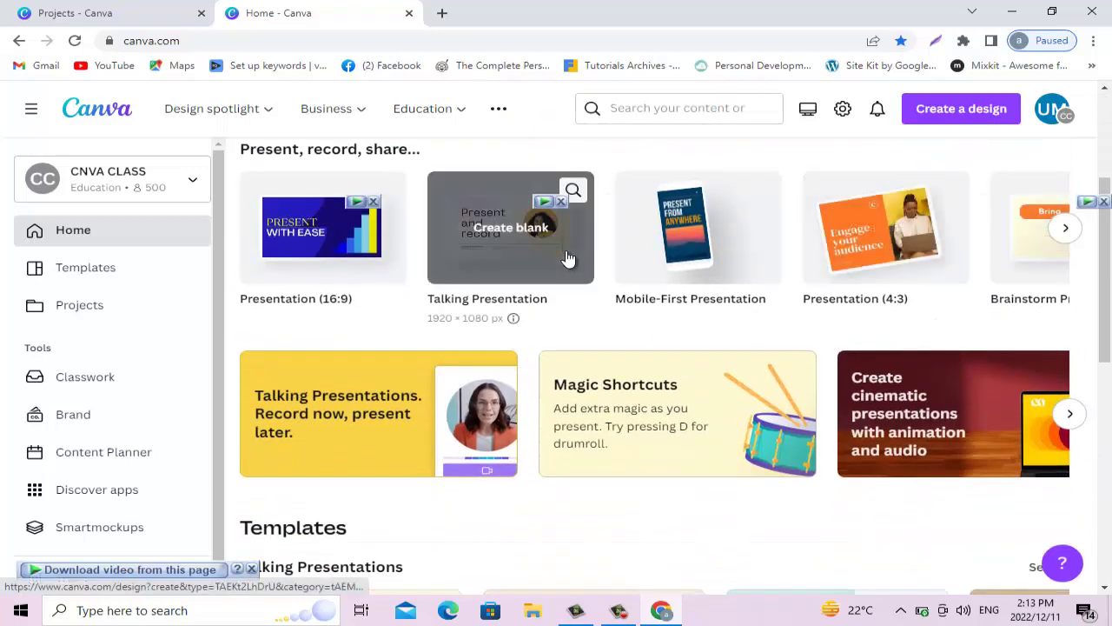
pyautogui.scroll(1, 578, 274)
pyautogui.scroll(2, 821, 343)
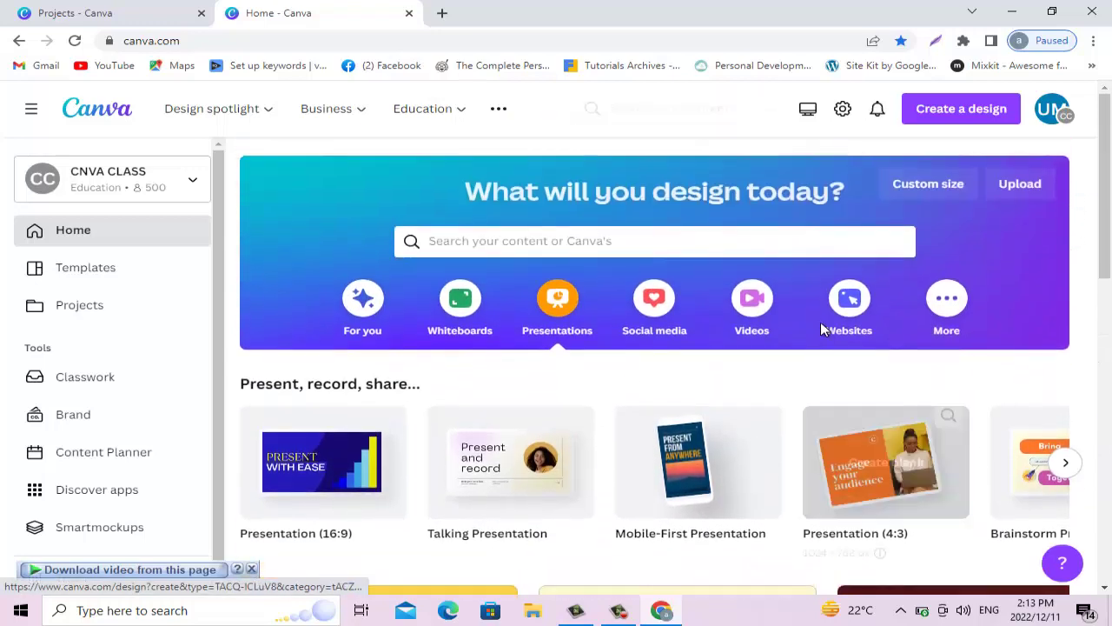
# - Show the Social media design types and browse further along the Popular formats
pyautogui.click(639, 313)
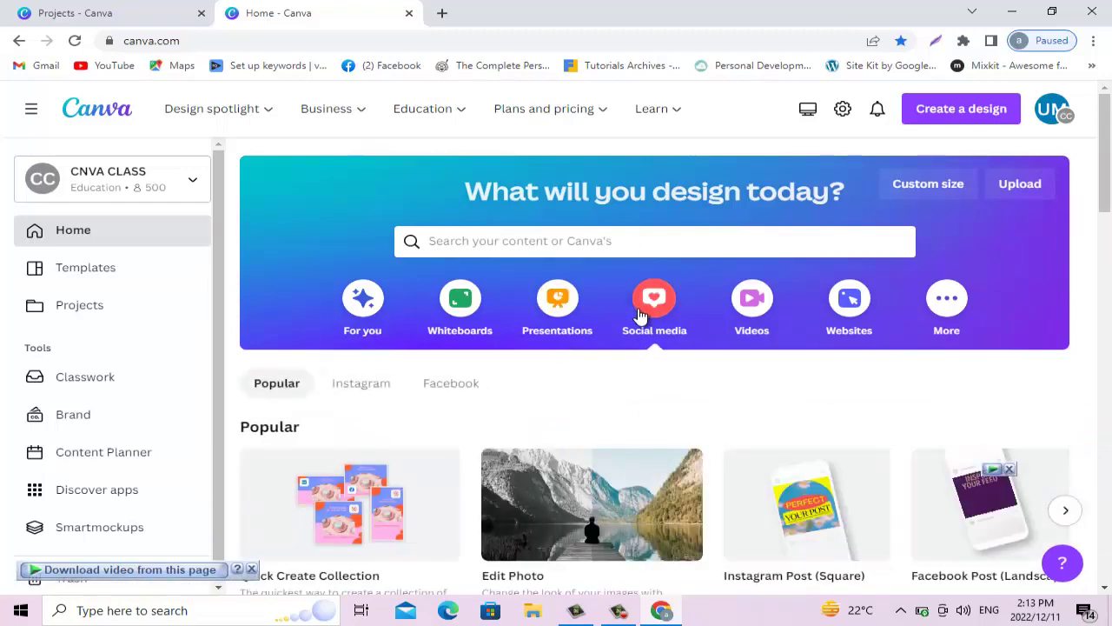
pyautogui.scroll(-2, 806, 534)
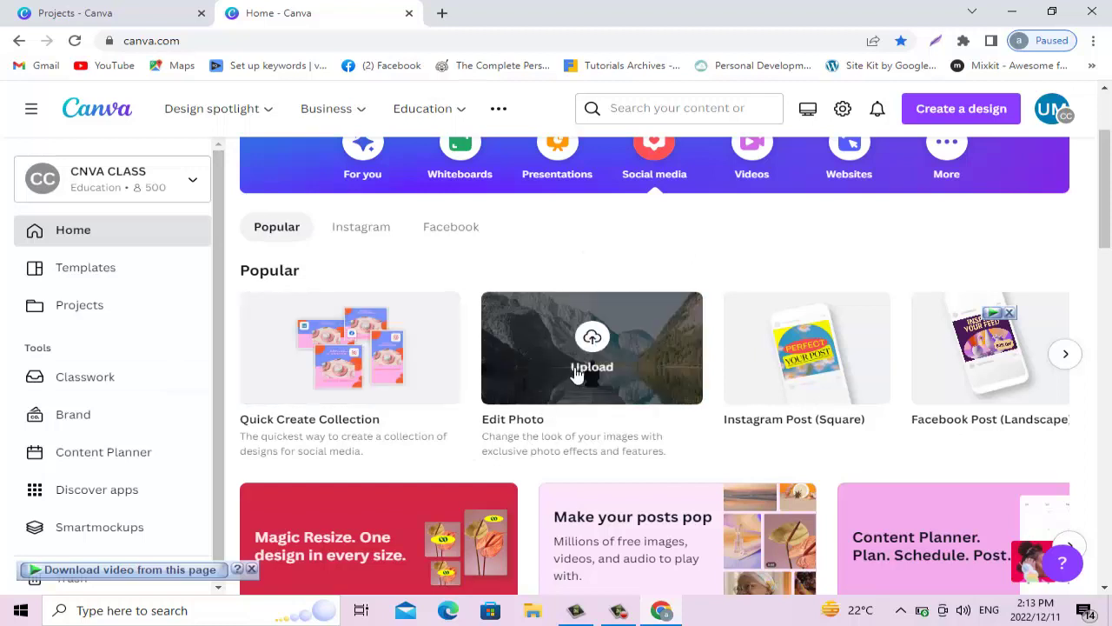
pyautogui.click(1066, 356)
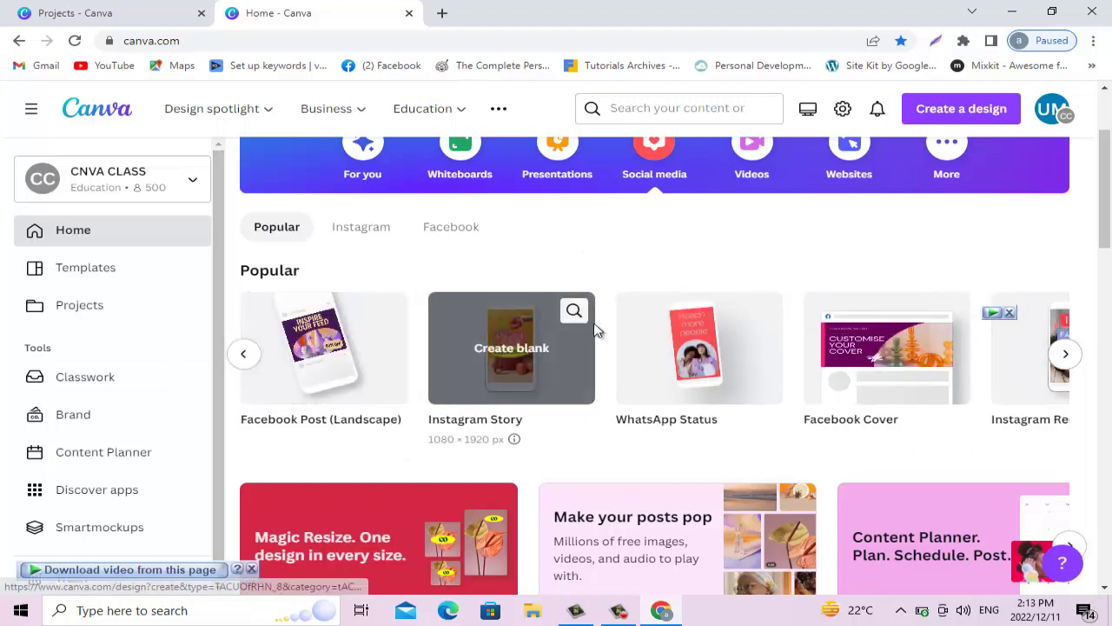
pyautogui.scroll(3, 754, 298)
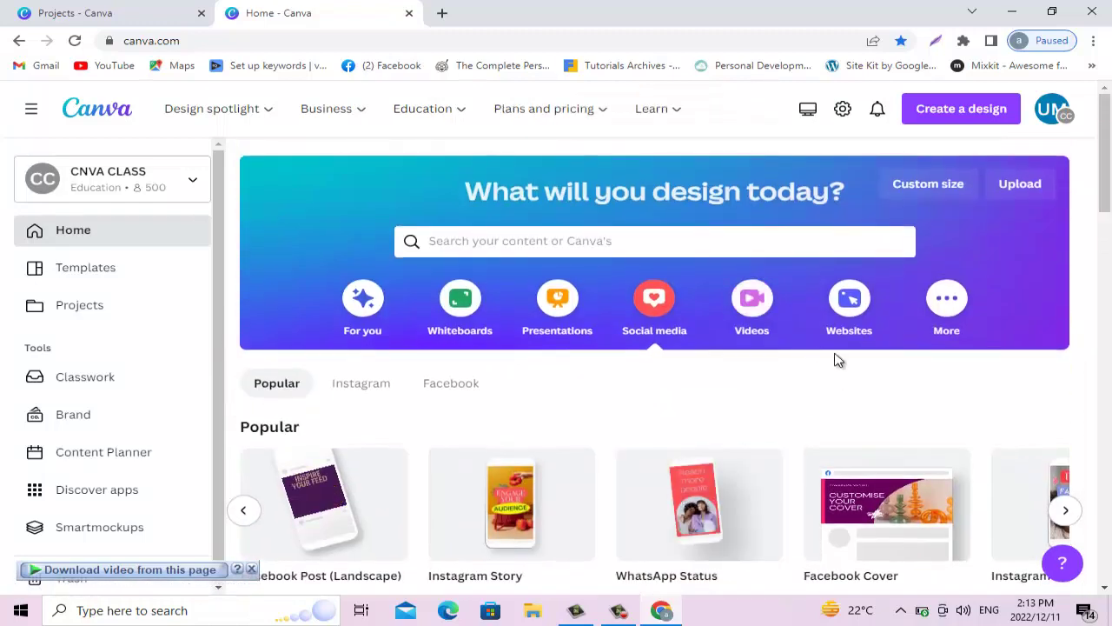
# - View the design types offered under the Videos and Websites categories on the home page
pyautogui.click(751, 300)
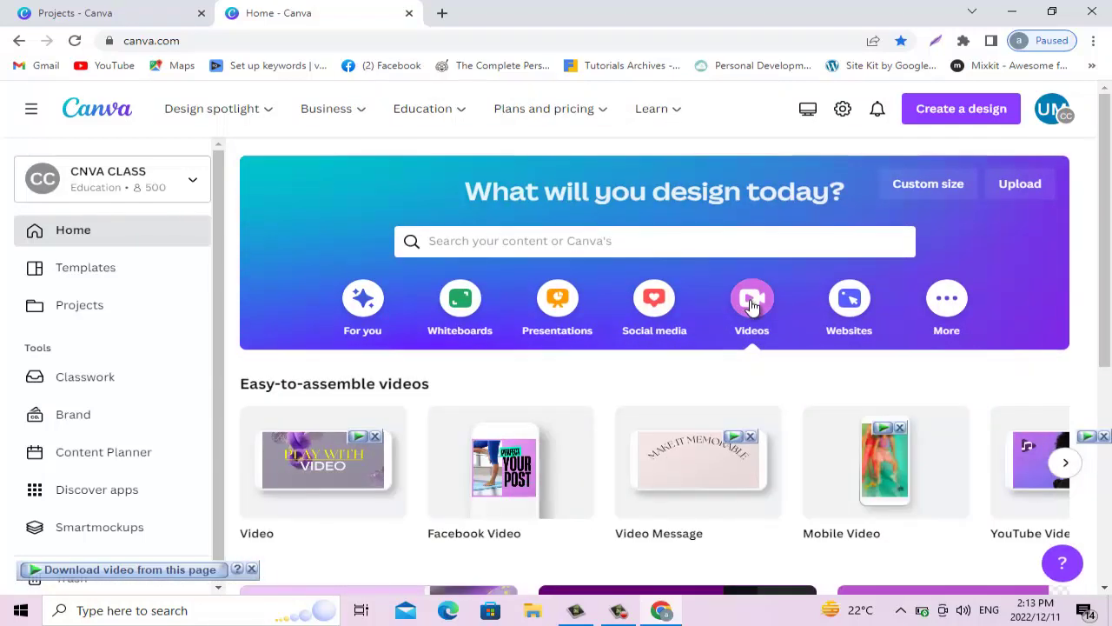
pyautogui.click(869, 304)
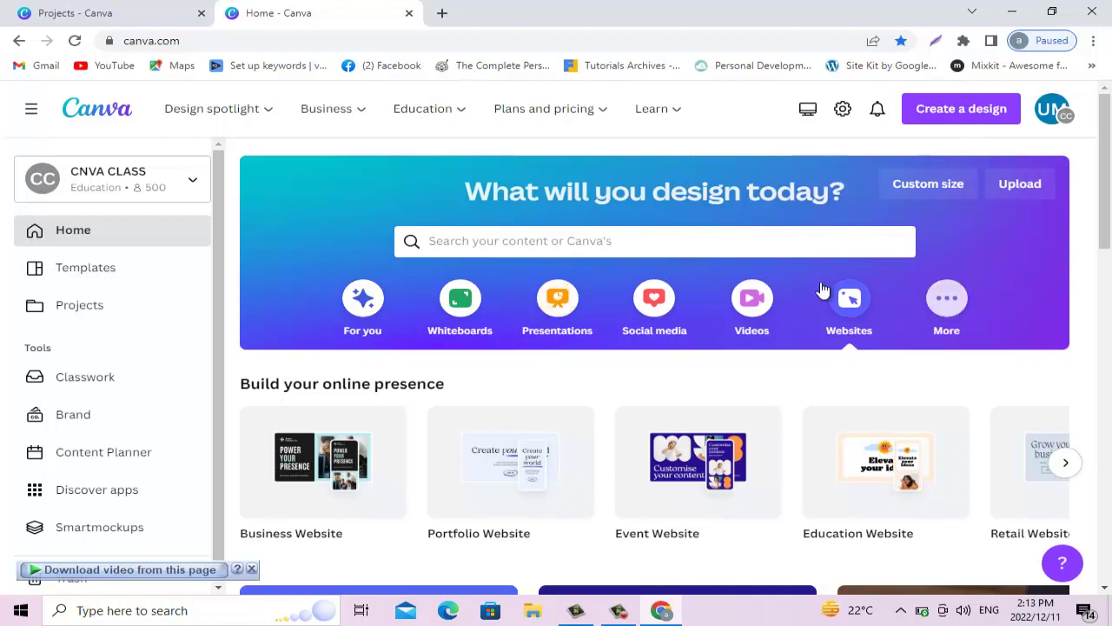
# - Show the additional design types under More and look through the Infographics and Photo Collages templates
pyautogui.click(948, 306)
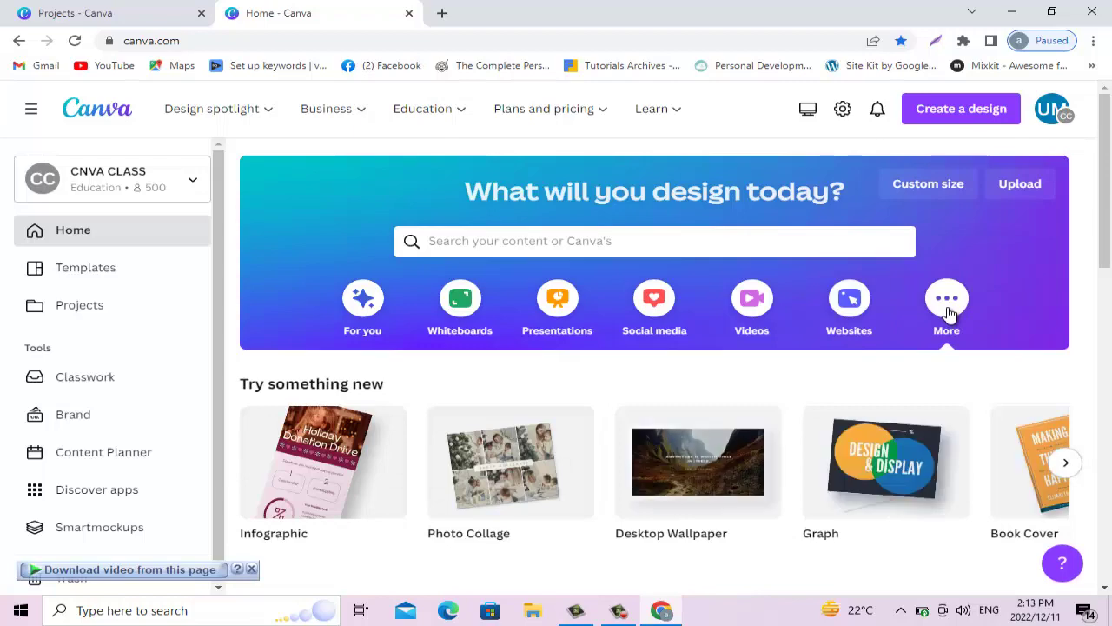
pyautogui.scroll(-3, 960, 365)
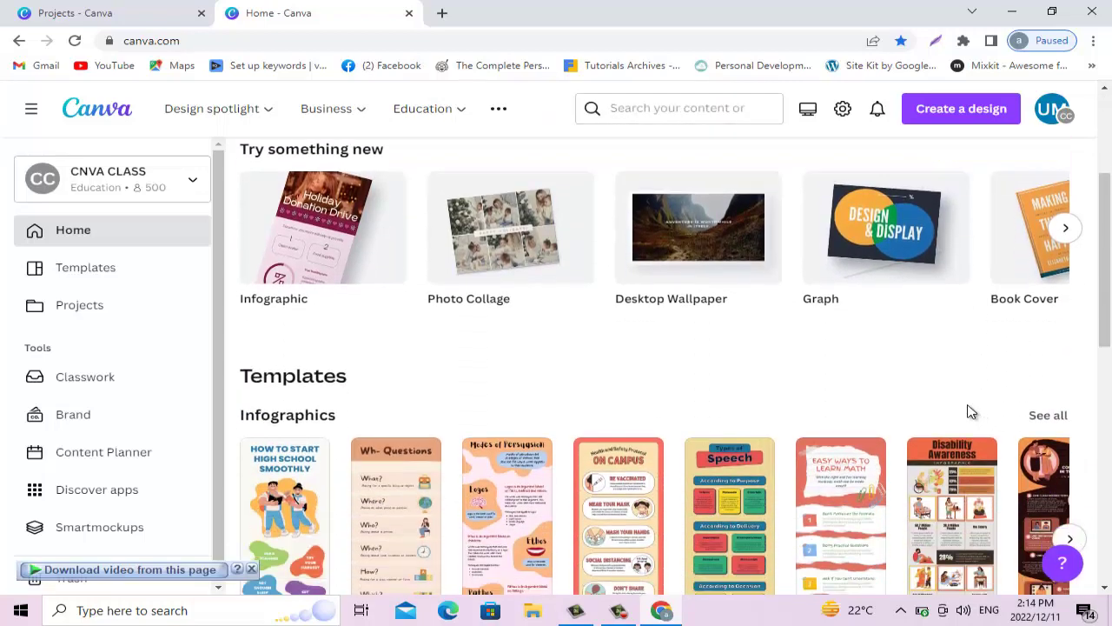
pyautogui.scroll(1, 695, 290)
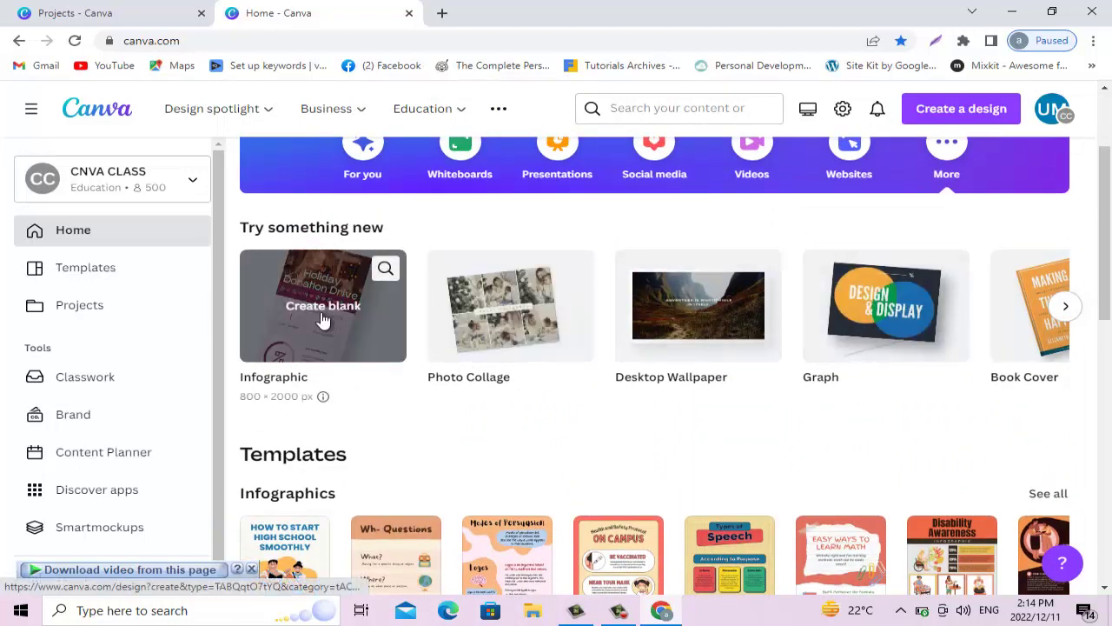
pyautogui.scroll(-3, 330, 286)
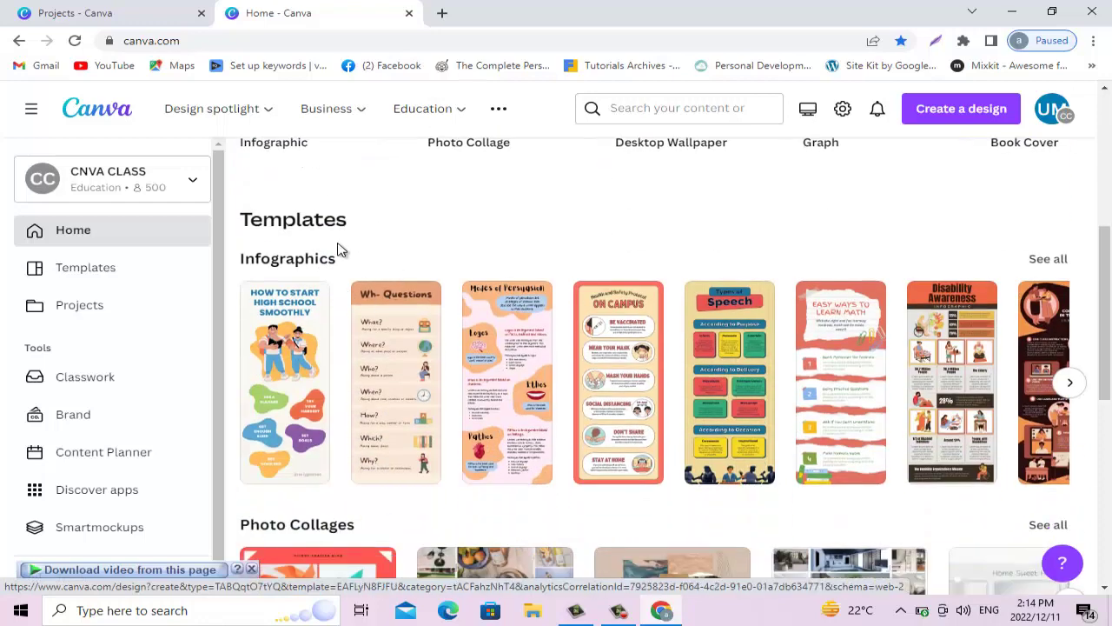
pyautogui.scroll(-2, 391, 282)
pyautogui.scroll(2, 388, 281)
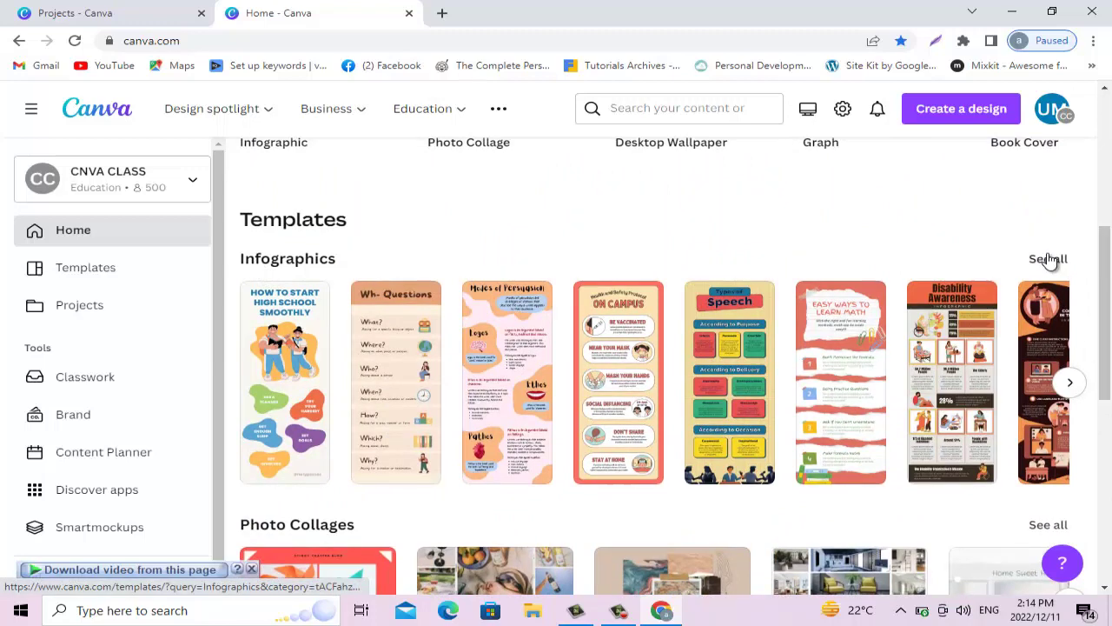
# - Look through the Photo Collages, Desktop Wallpapers and Book Covers template rows on the home page
pyautogui.scroll(-3, 576, 313)
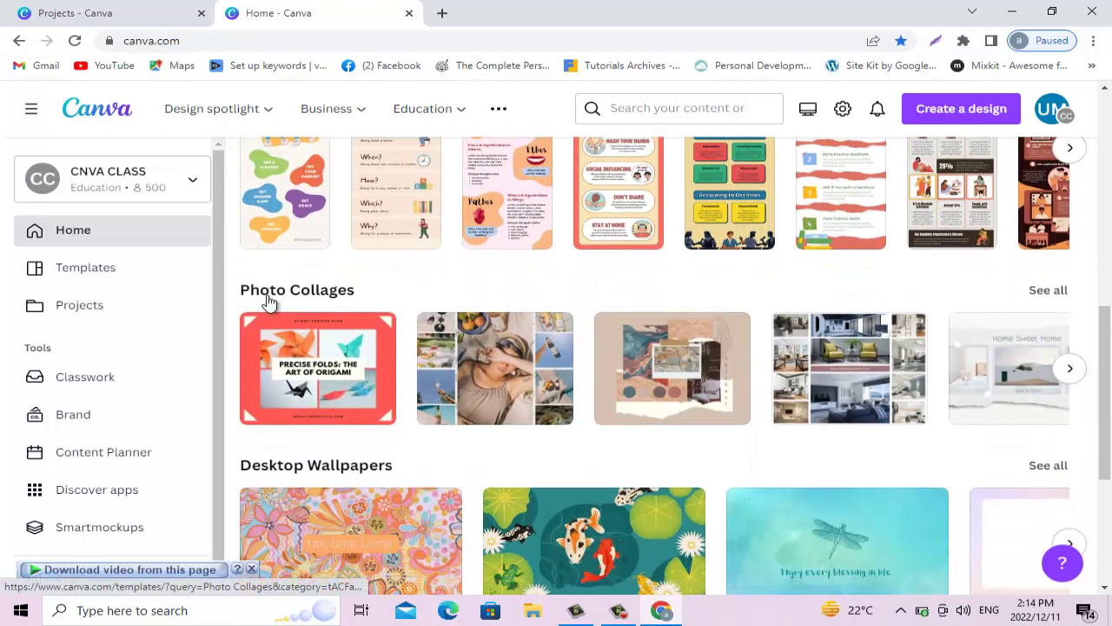
pyautogui.scroll(-1, 1048, 296)
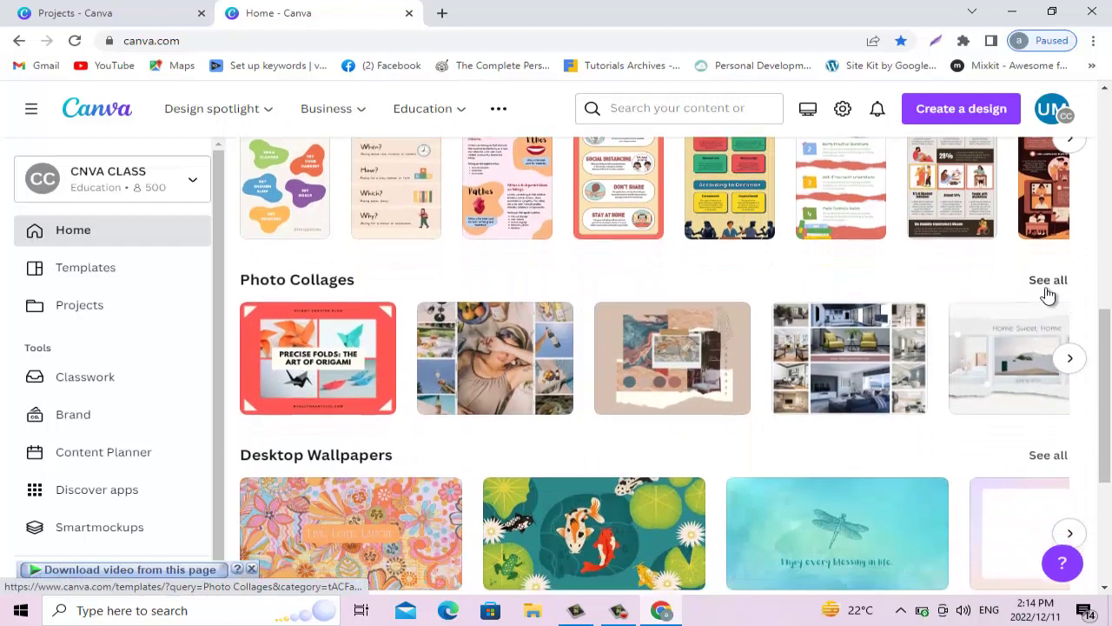
pyautogui.scroll(-3, 1048, 296)
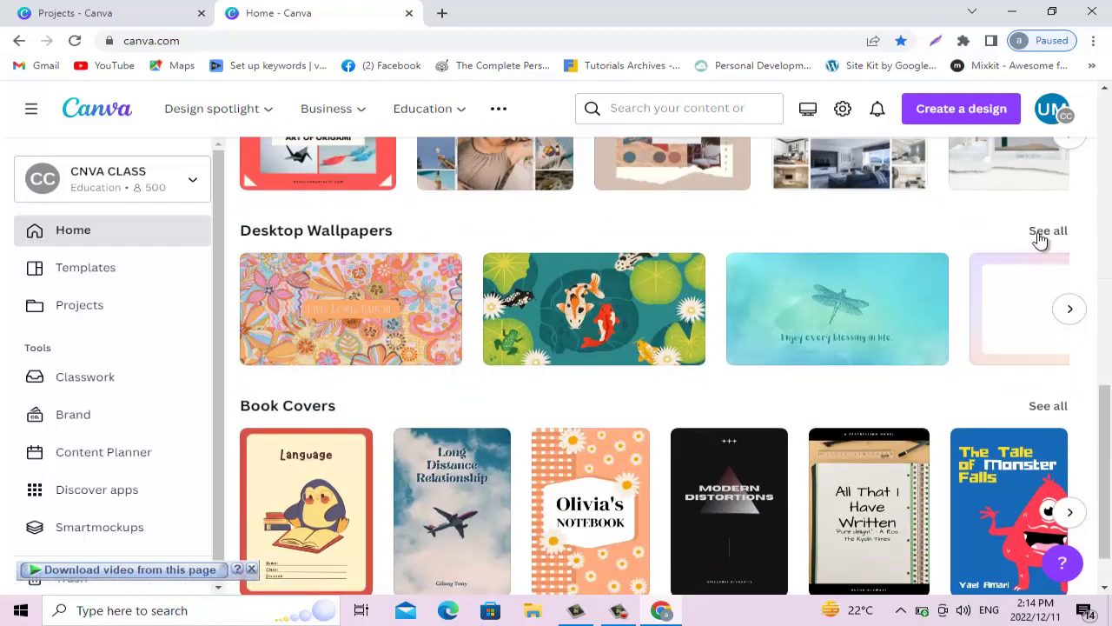
pyautogui.scroll(5, 1040, 240)
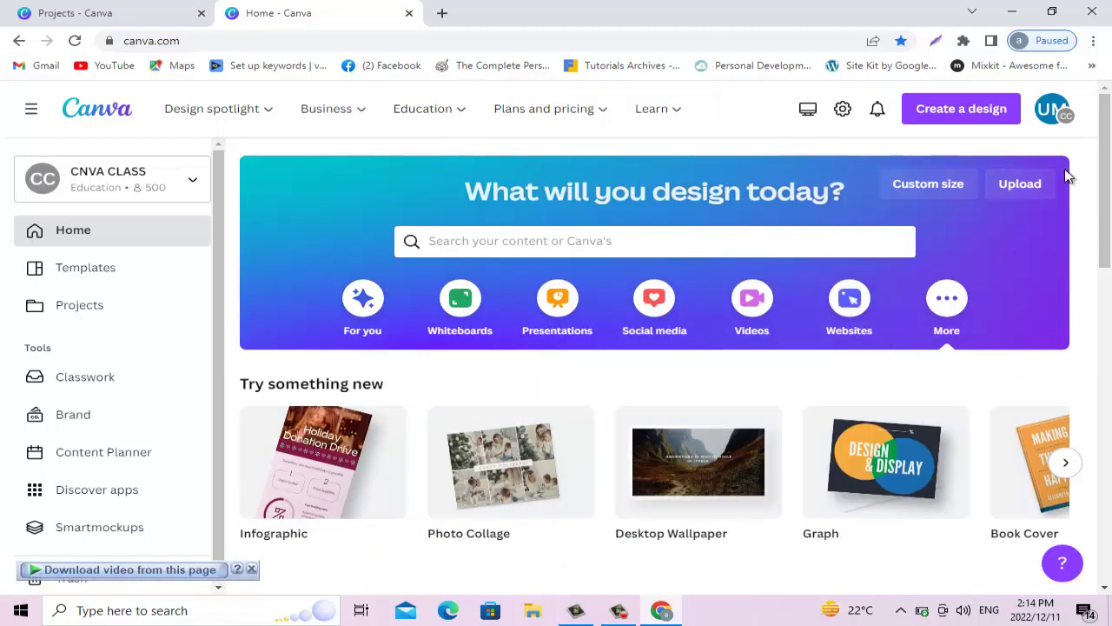
# - View the upload option for starting a design from a file, and dismiss the file browser without choosing a file
pyautogui.click(1028, 194)
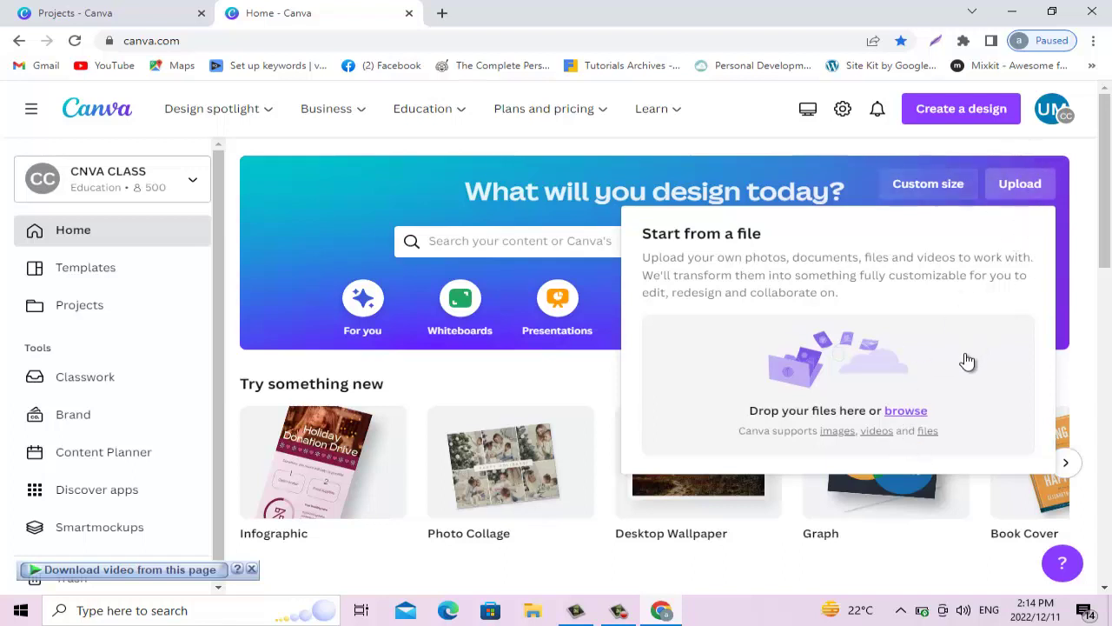
pyautogui.click(903, 411)
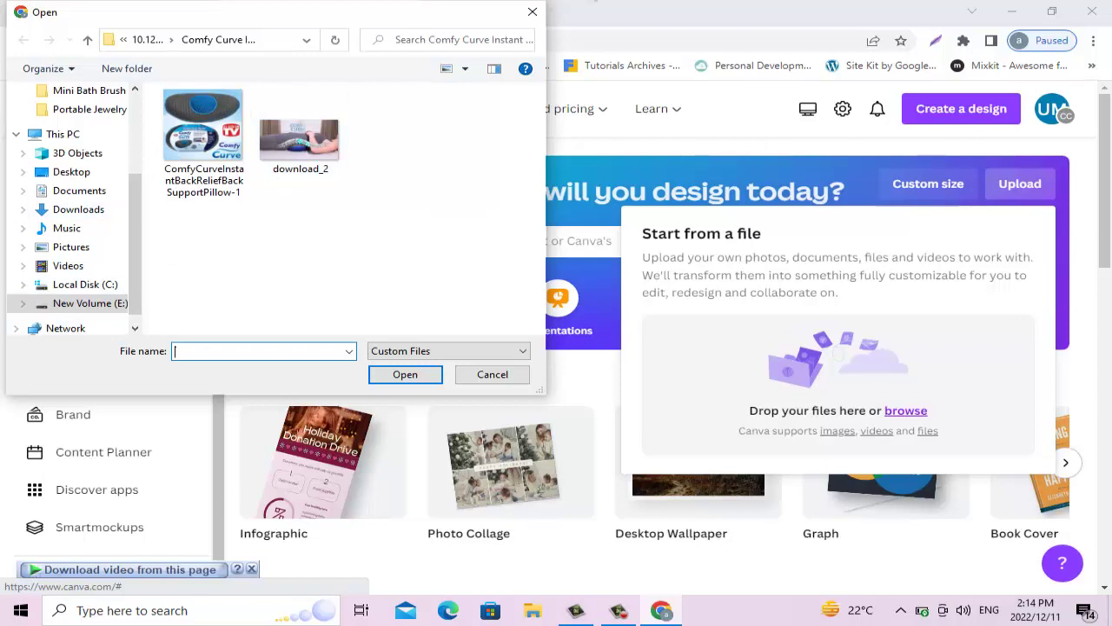
pyautogui.click(532, 12)
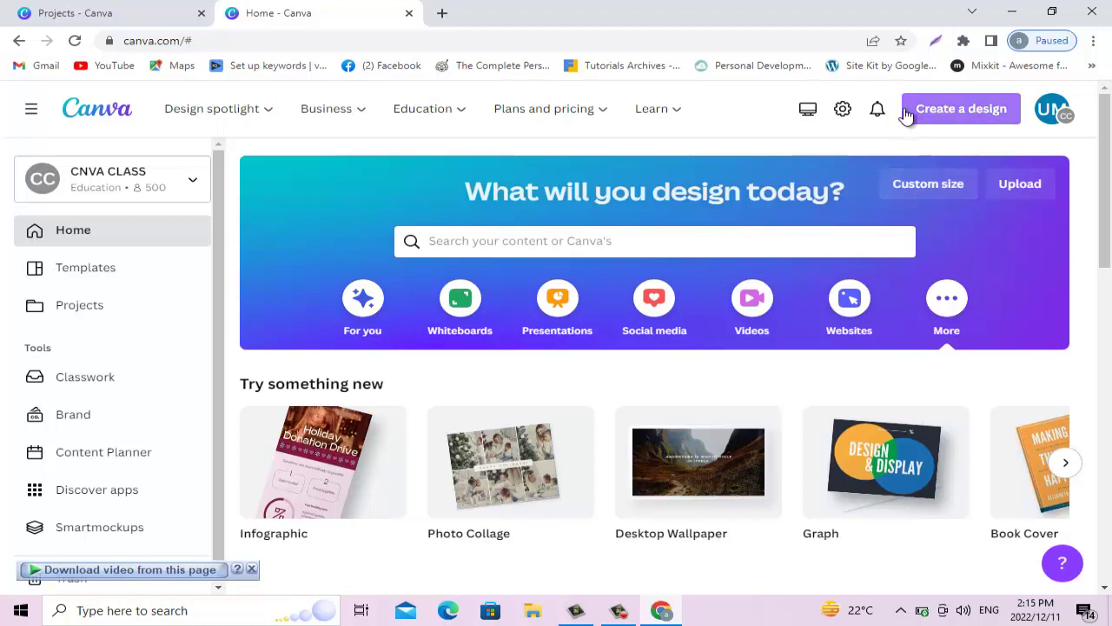
# - Create a blank custom-size design of 1280 × 720 px, and close it to return to the home page
pyautogui.click(922, 184)
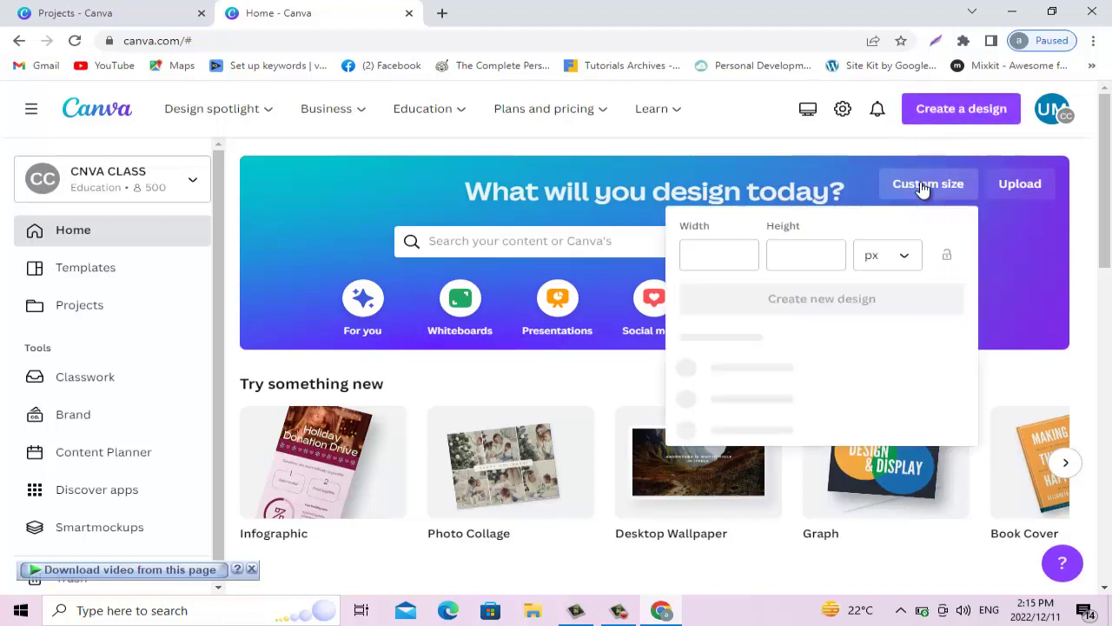
pyautogui.click(718, 258)
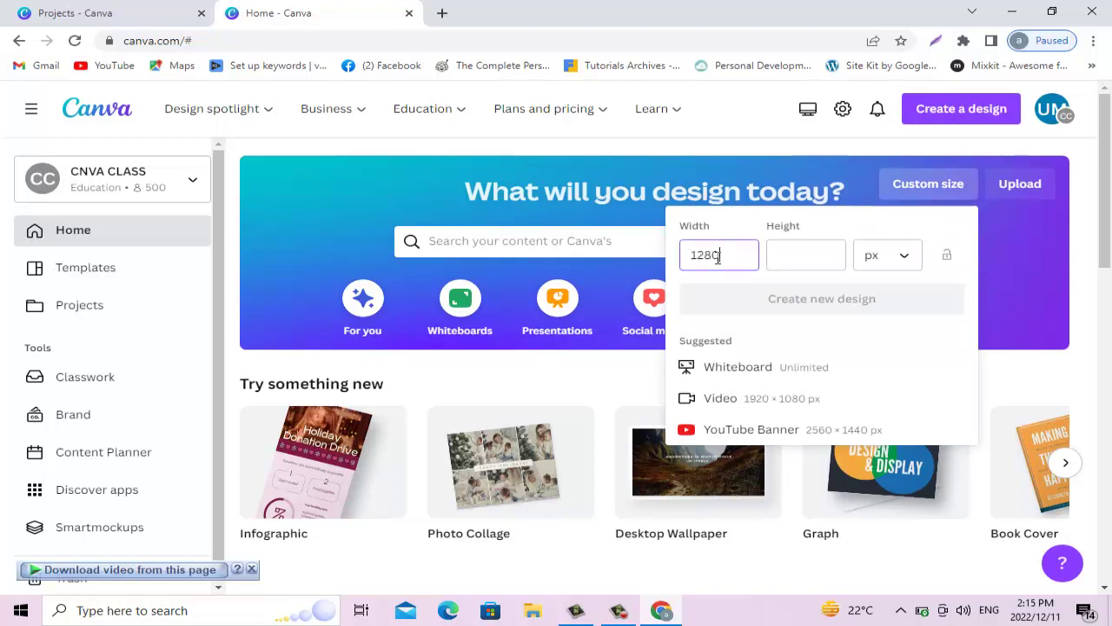
pyautogui.write('1280')
pyautogui.click(804, 254)
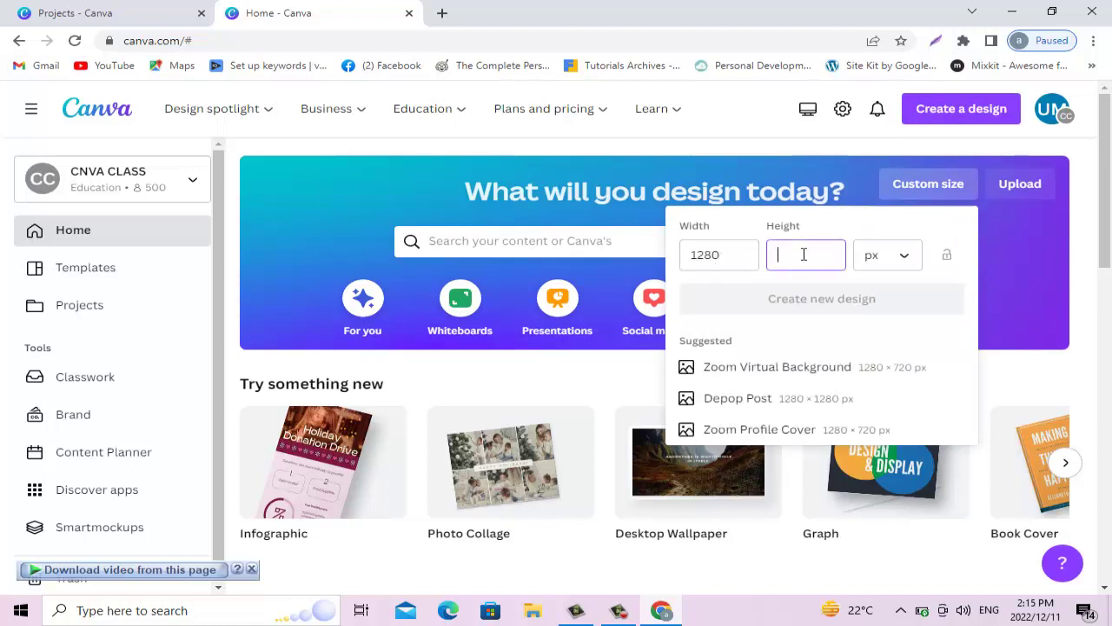
pyautogui.write('720')
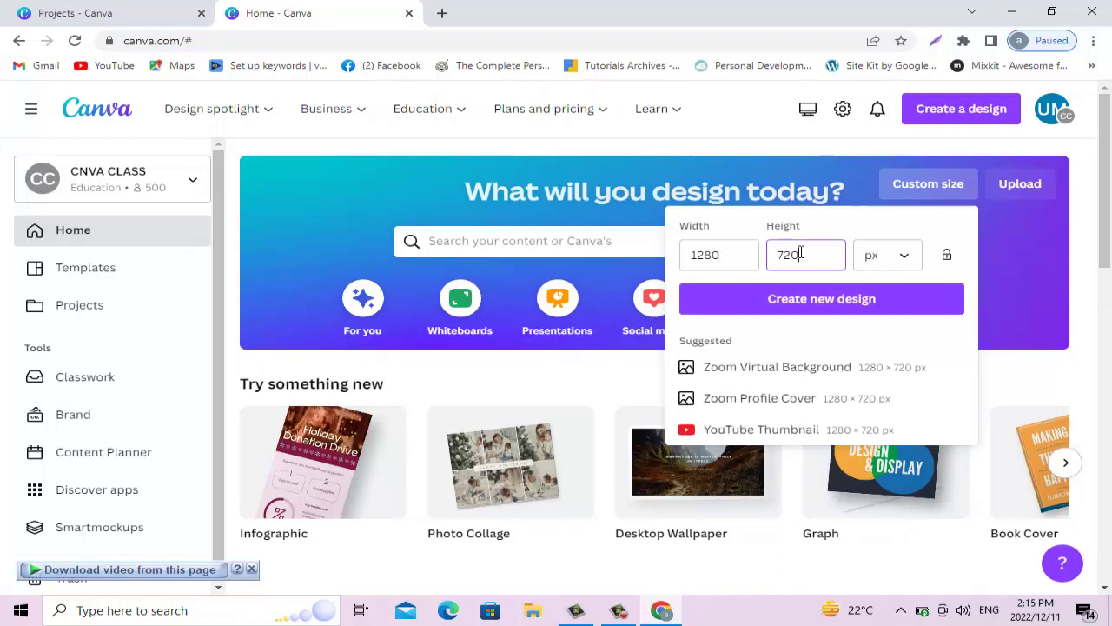
pyautogui.click(814, 301)
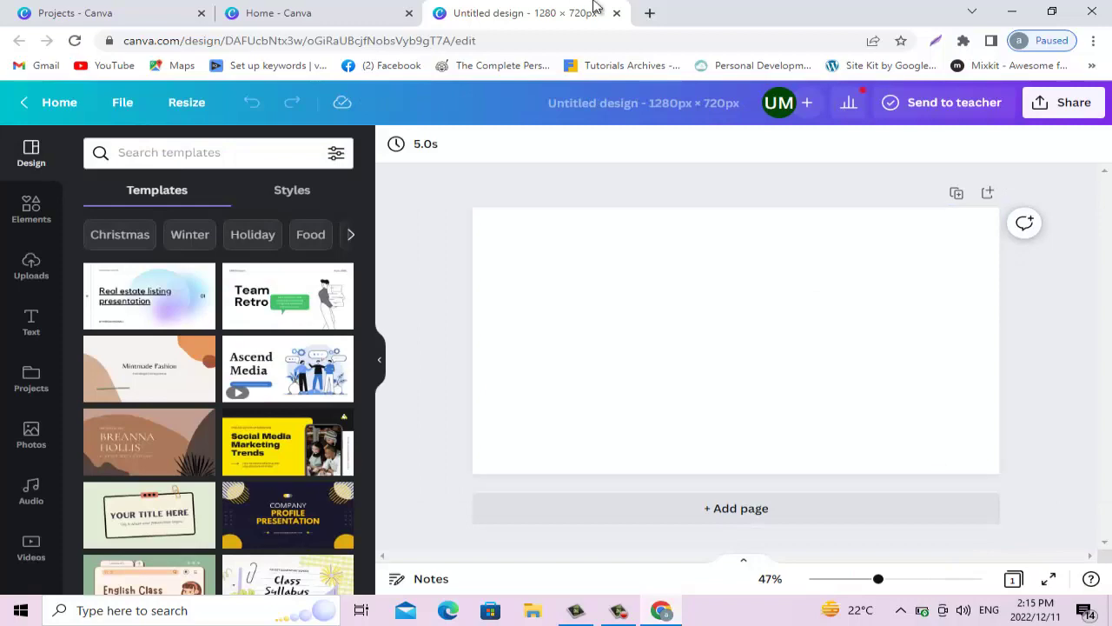
pyautogui.click(616, 14)
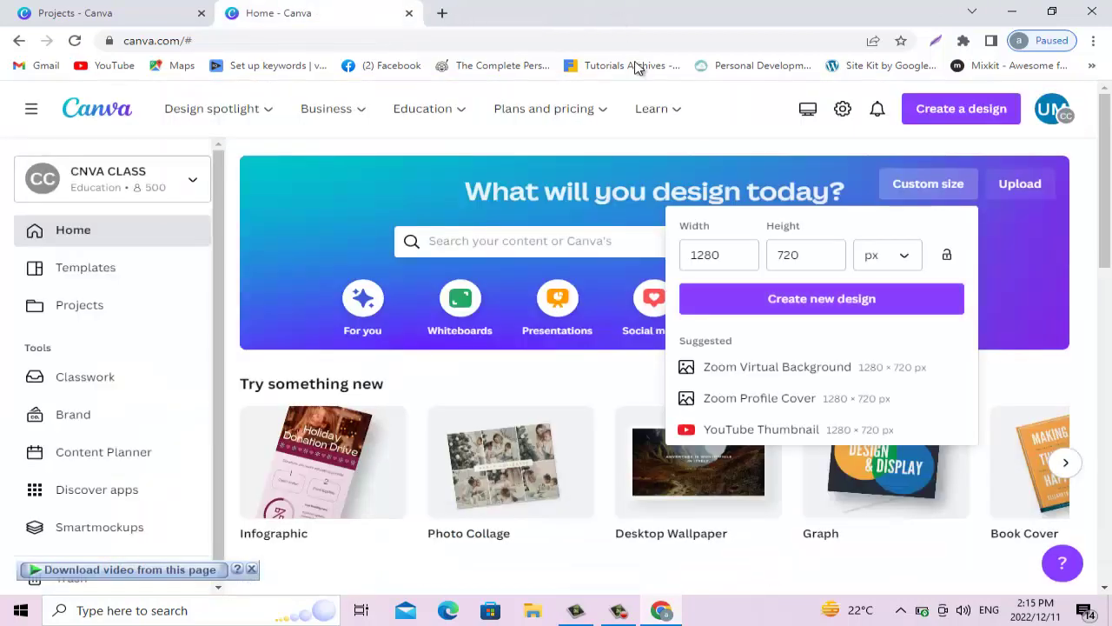
pyautogui.click(1014, 232)
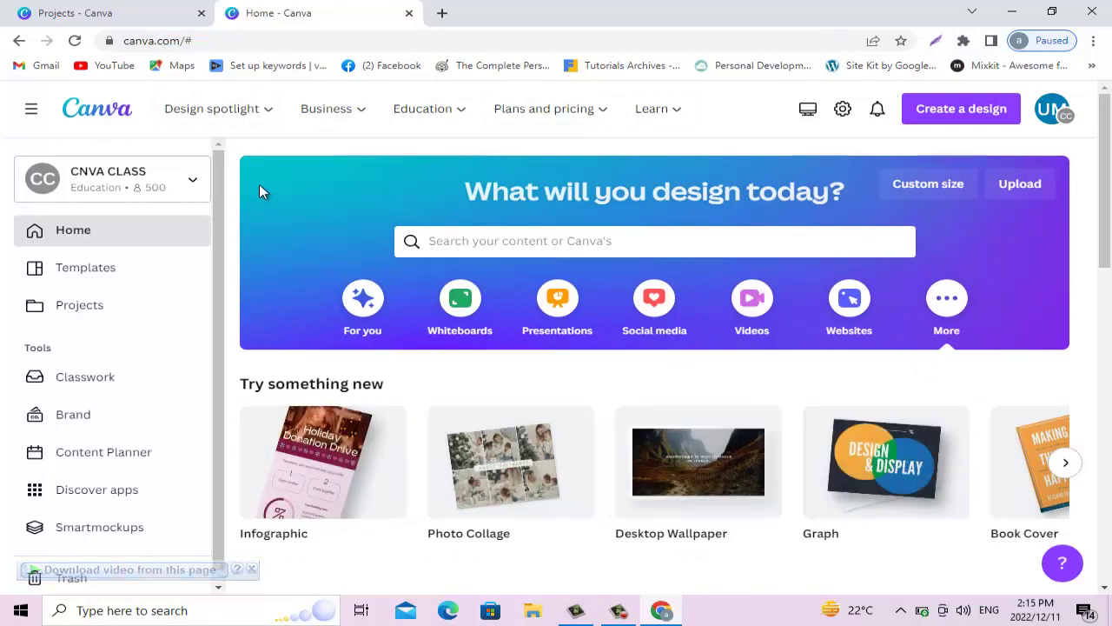
# - Look through the suggested design types offered when creating a new design
pyautogui.moveTo(678, 113)
pyautogui.moveTo(958, 561)
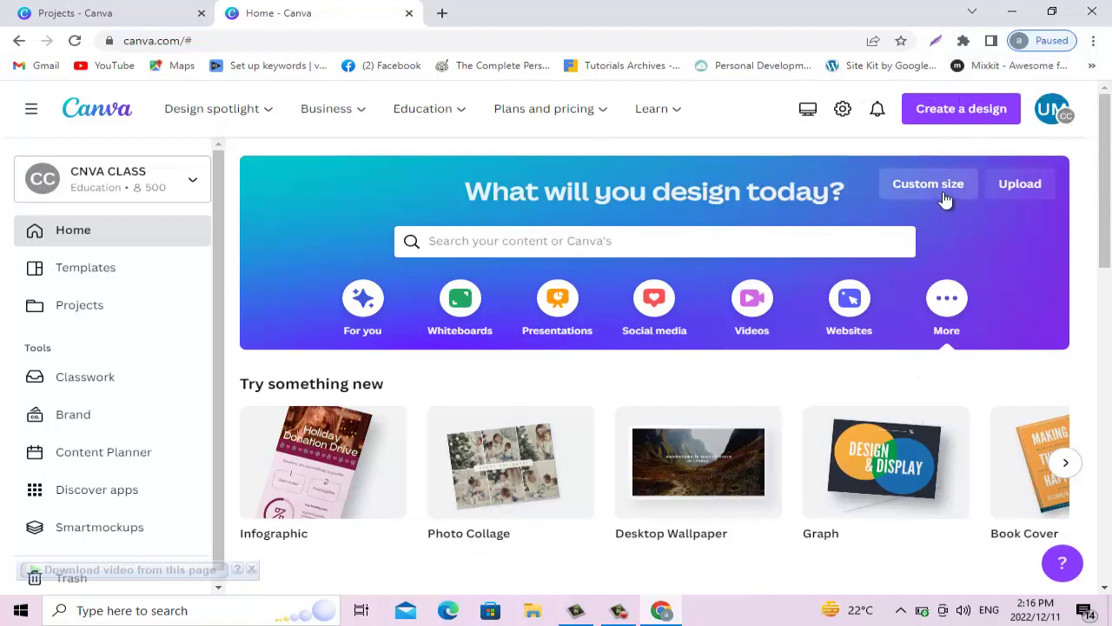
pyautogui.click(947, 110)
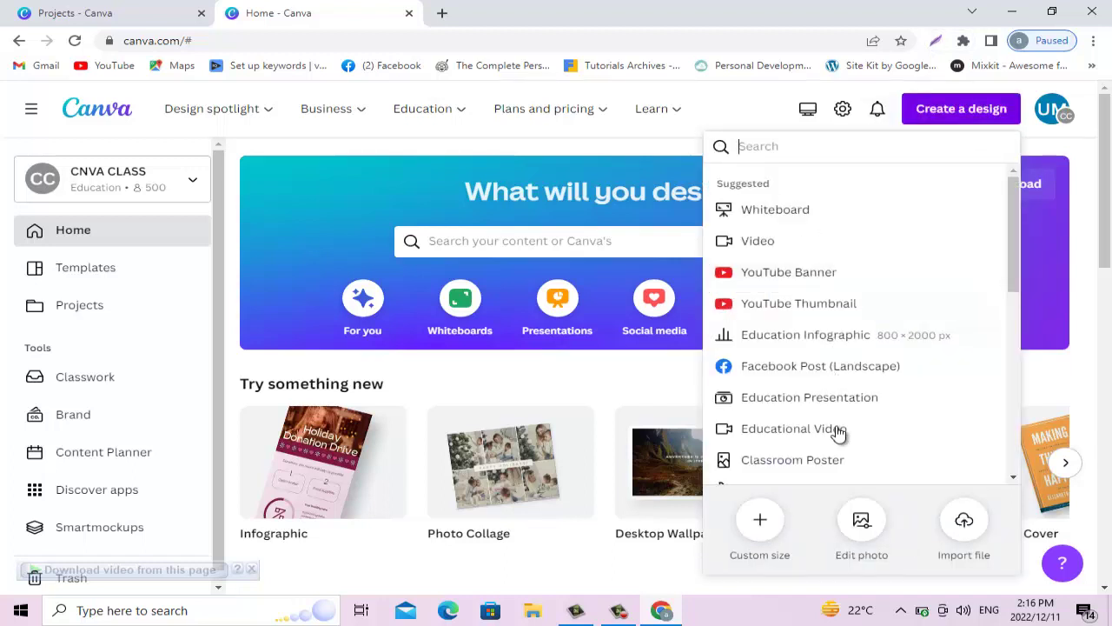
pyautogui.scroll(-5, 843, 342)
pyautogui.scroll(-2, 847, 336)
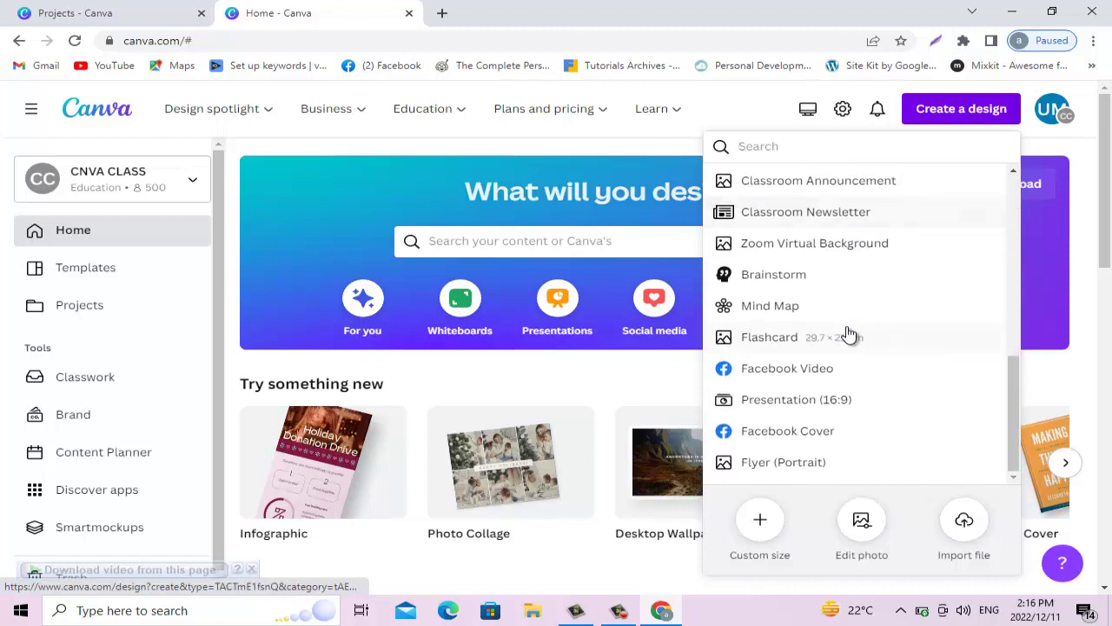
pyautogui.scroll(5, 847, 335)
pyautogui.scroll(2, 847, 333)
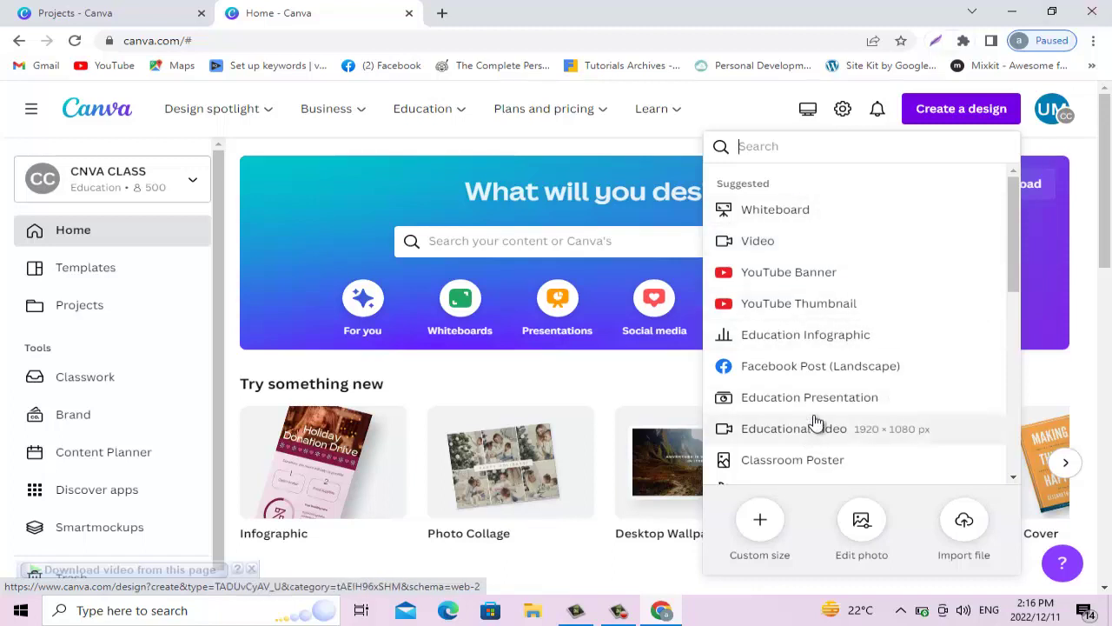
# - Create a blank YouTube Thumbnail design, and close it to return to the home page
pyautogui.click(806, 307)
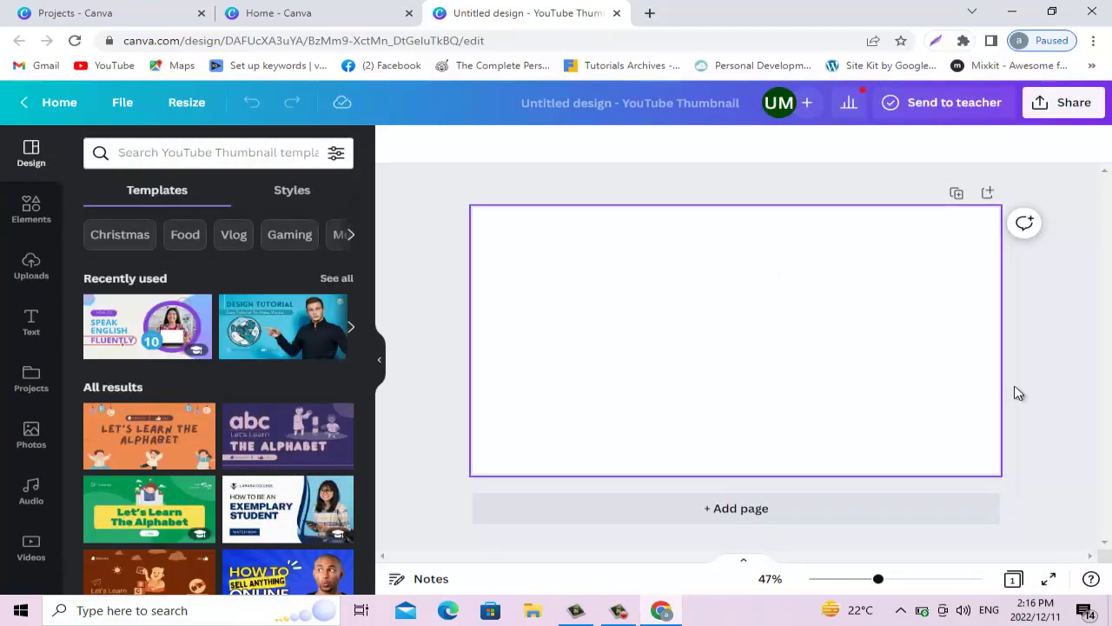
pyautogui.click(617, 13)
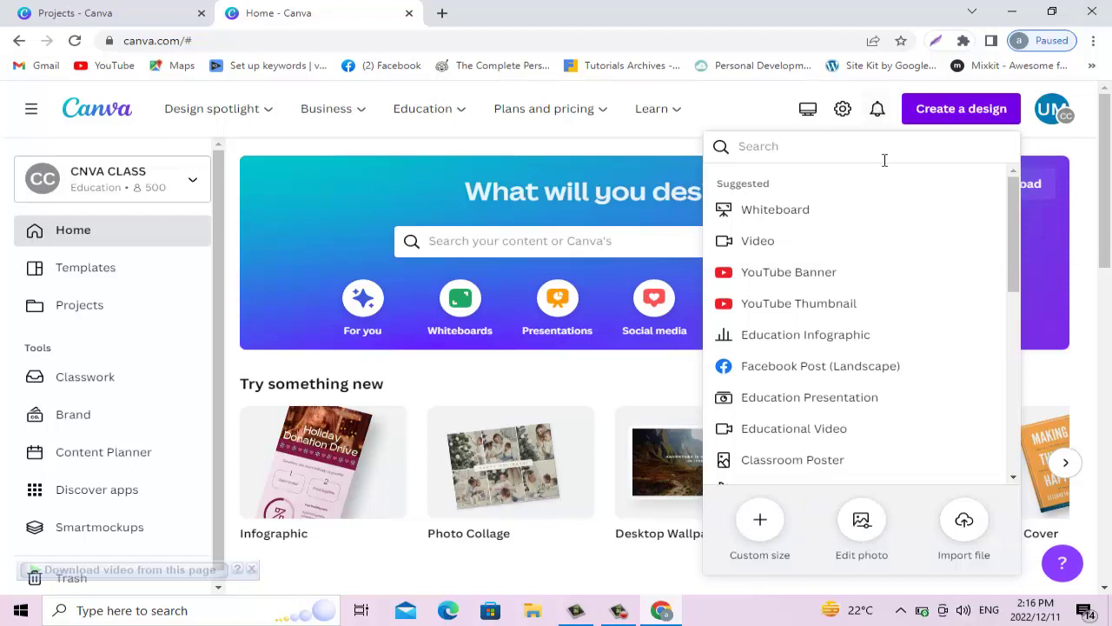
pyautogui.click(1047, 241)
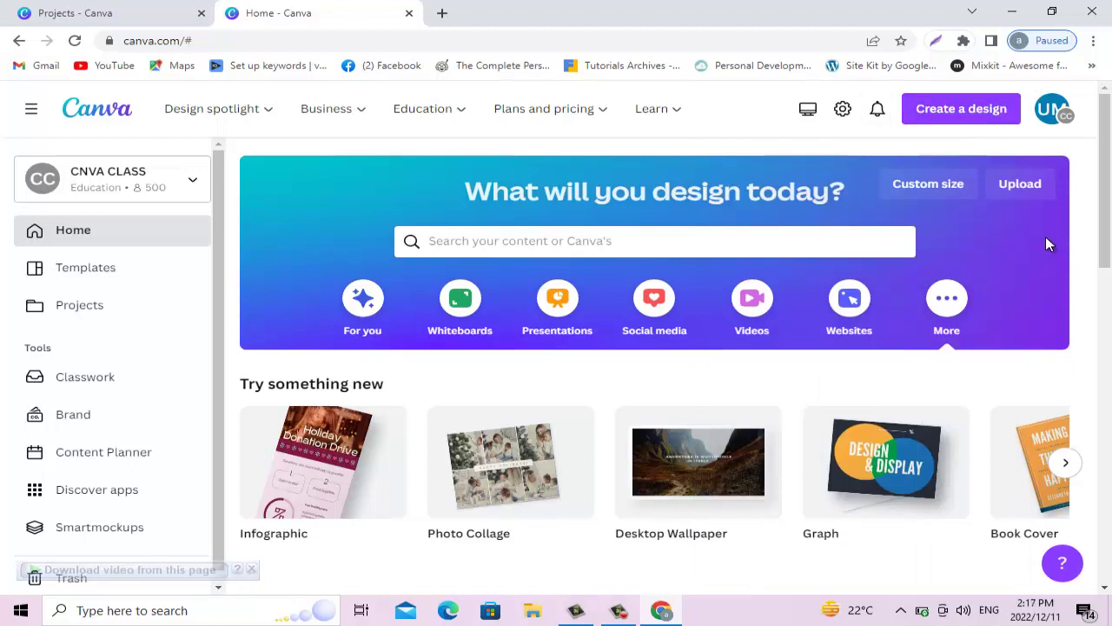
# - View the profile's account options, and open the account settings page
pyautogui.click(1049, 116)
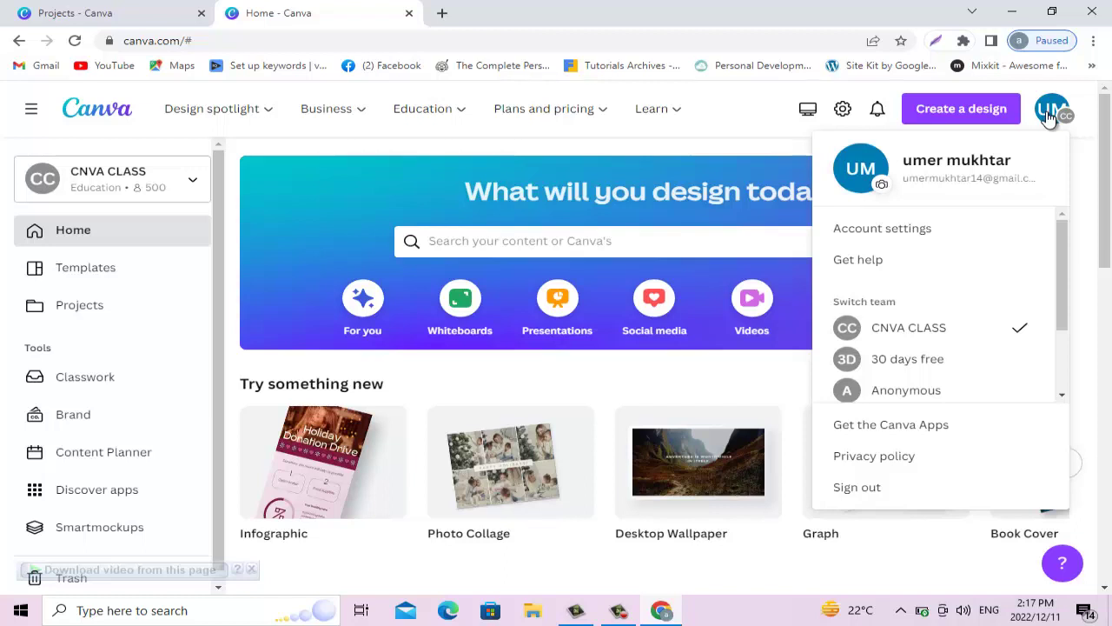
pyautogui.moveTo(683, 113)
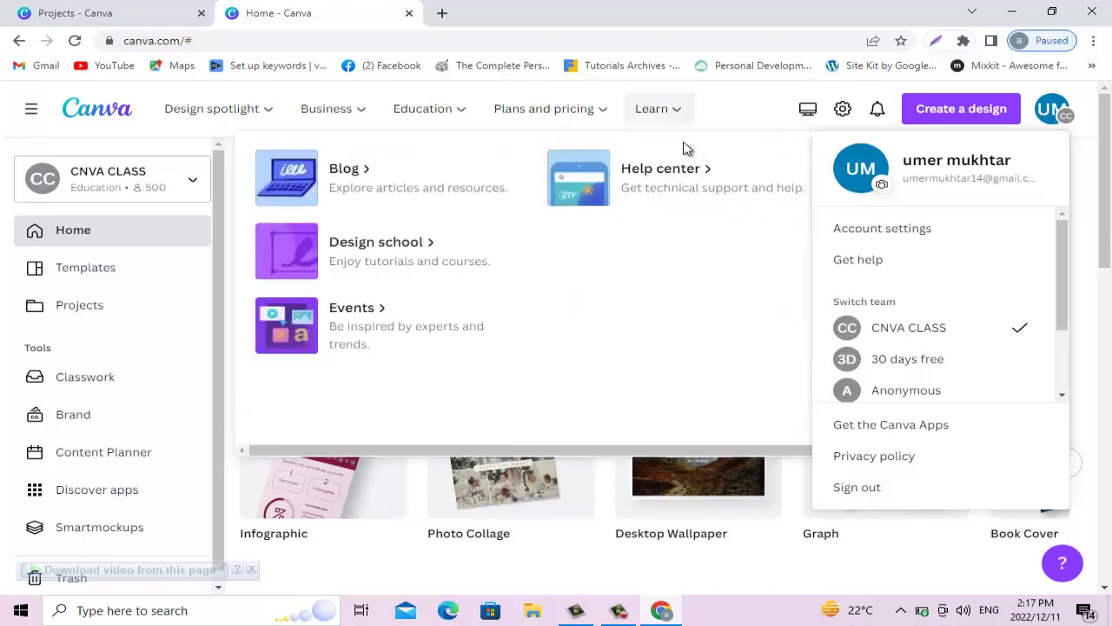
pyautogui.click(843, 111)
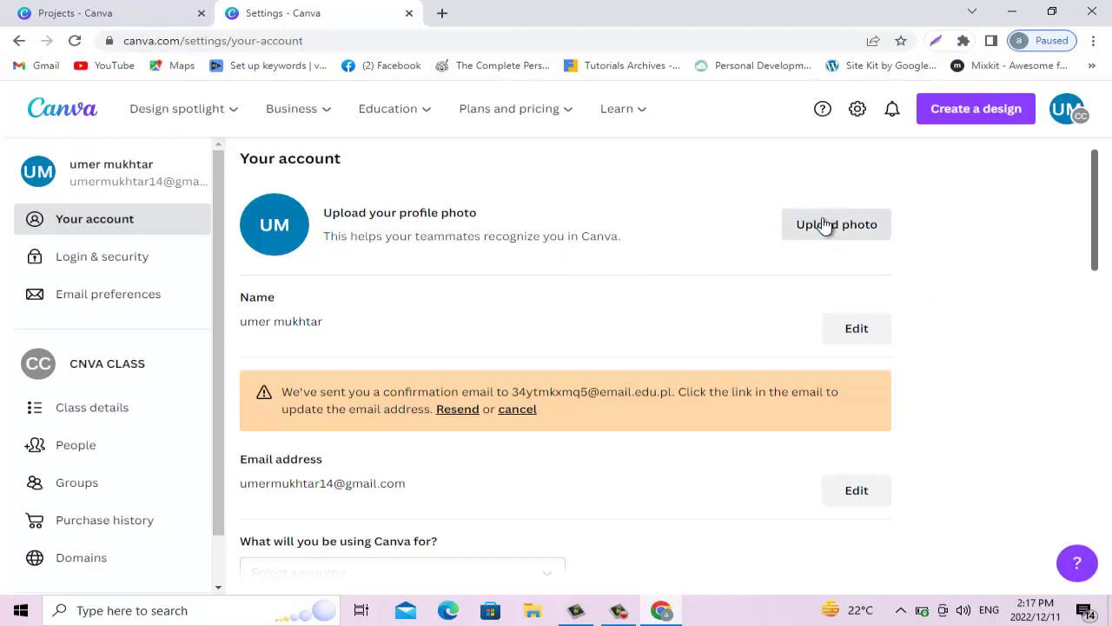
# - Examine the profile photo, name, email address, language and connected social account settings
pyautogui.scroll(-1, 1022, 283)
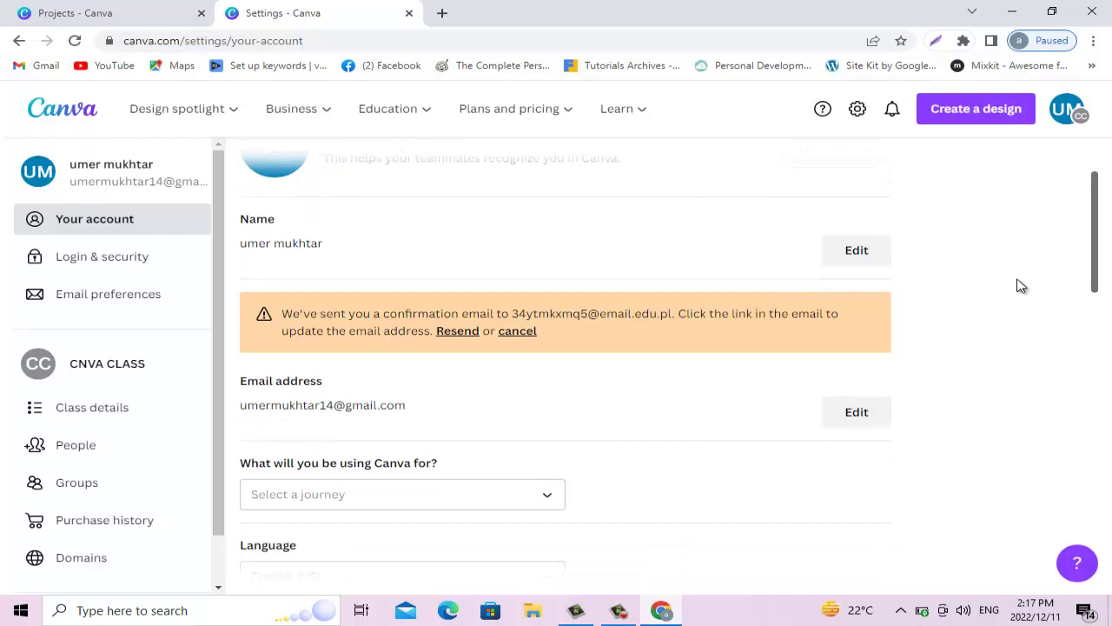
pyautogui.scroll(1, 452, 261)
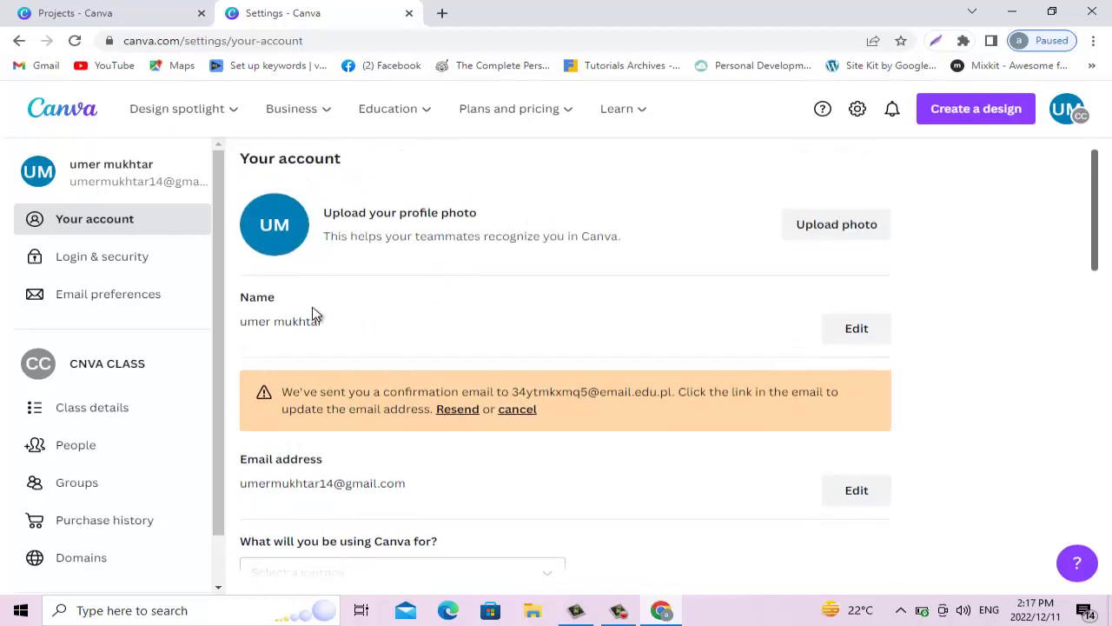
pyautogui.scroll(-3, 1000, 357)
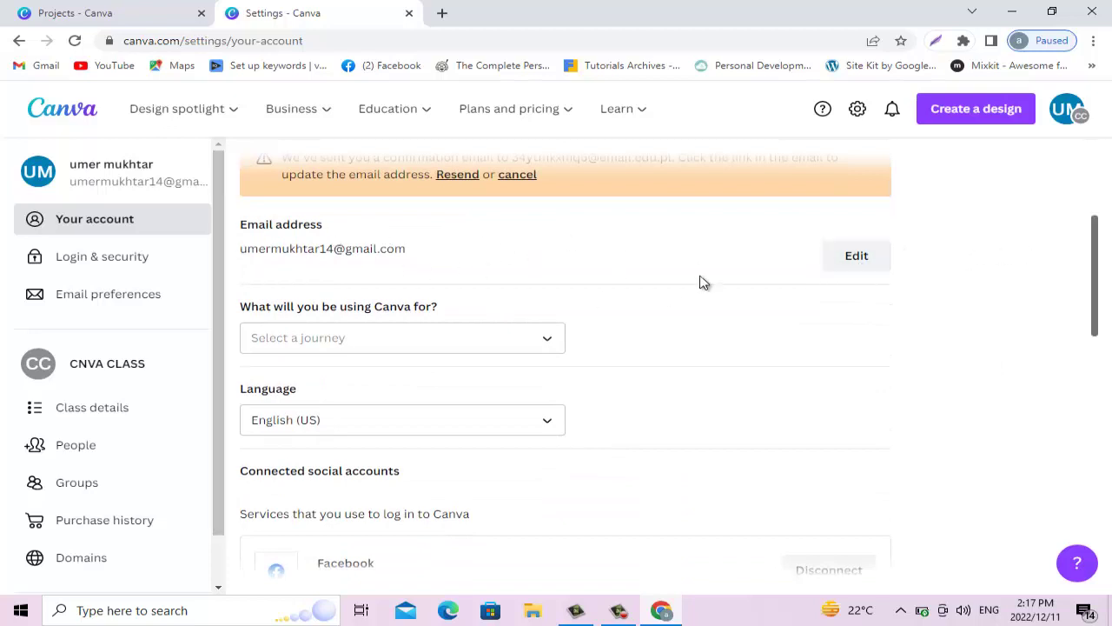
pyautogui.scroll(-1, 695, 276)
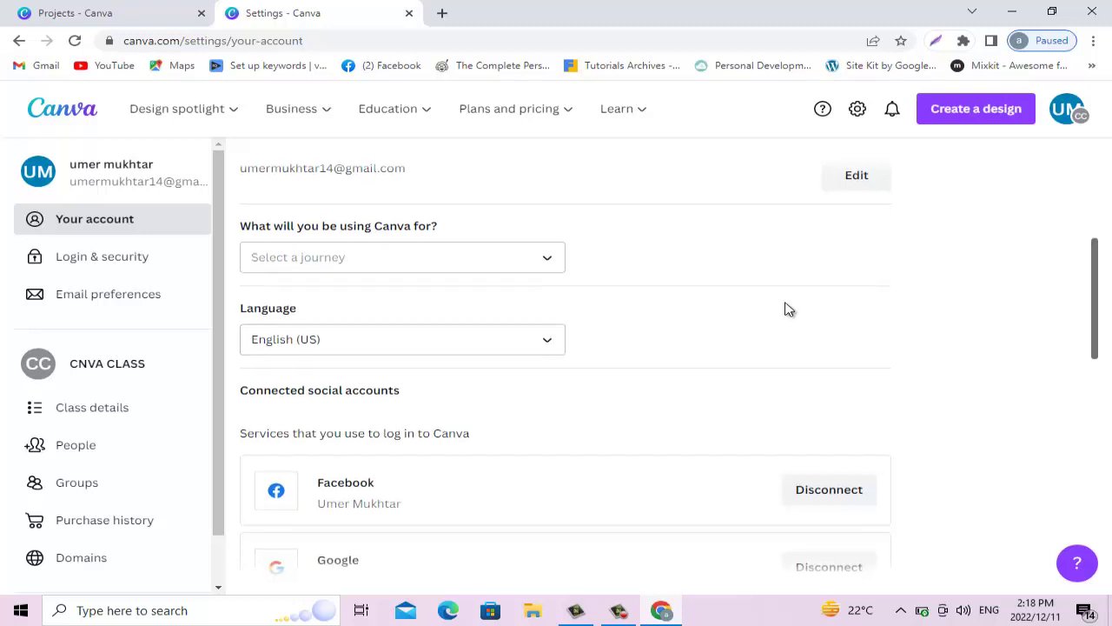
pyautogui.scroll(-2, 786, 309)
pyautogui.scroll(1, 786, 308)
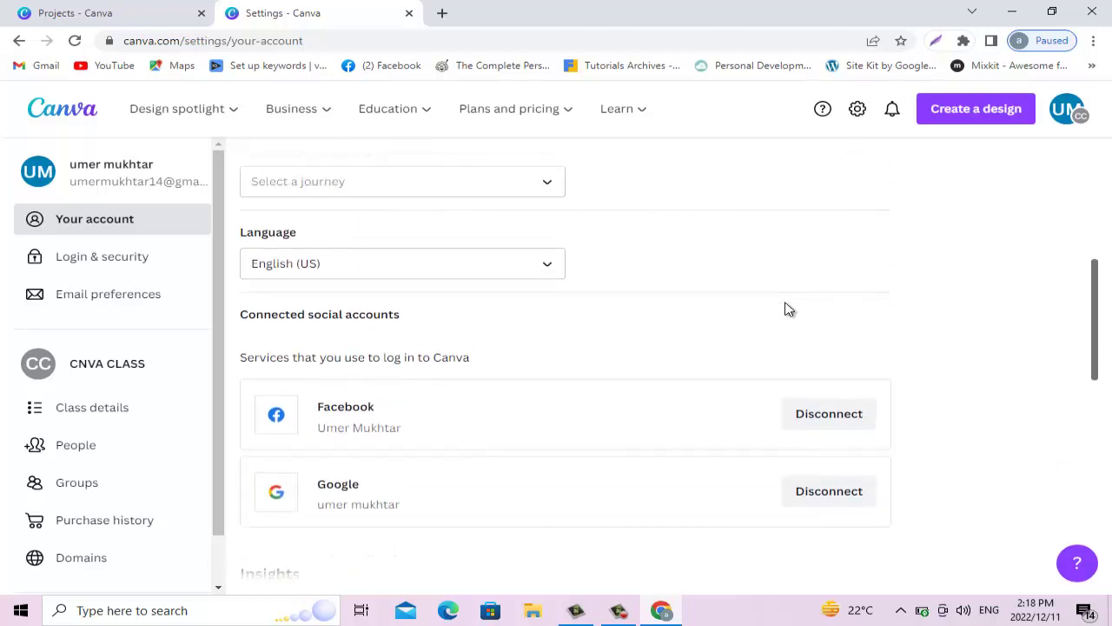
pyautogui.scroll(-2, 785, 309)
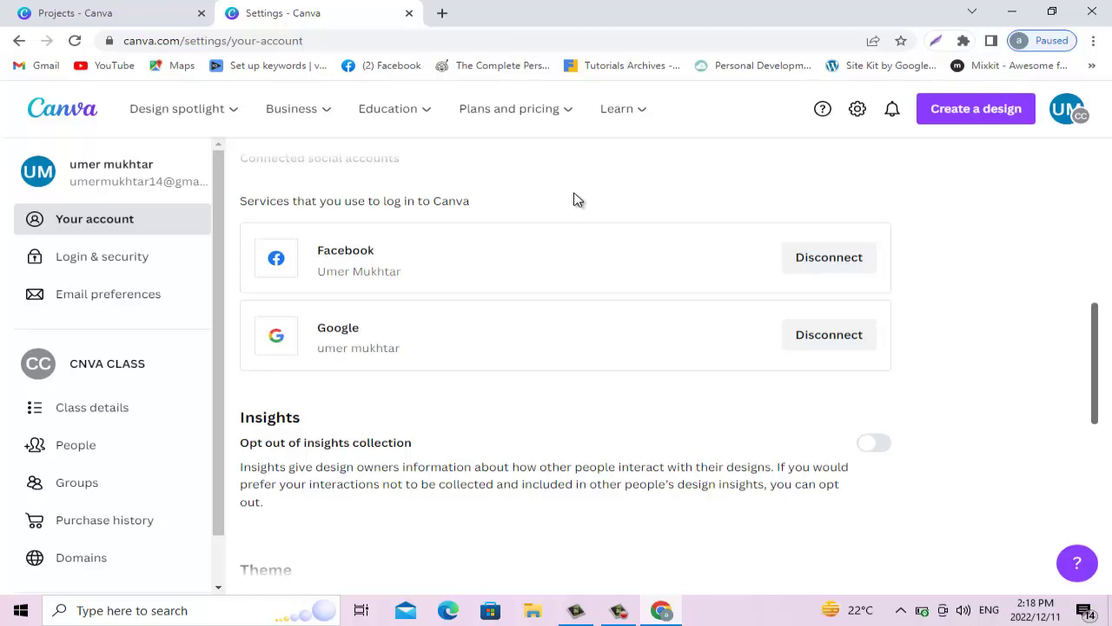
# - Examine the Insights, Theme, Accessibility and Link opening settings, including the choices for Autoplay videos
pyautogui.scroll(-2, 698, 397)
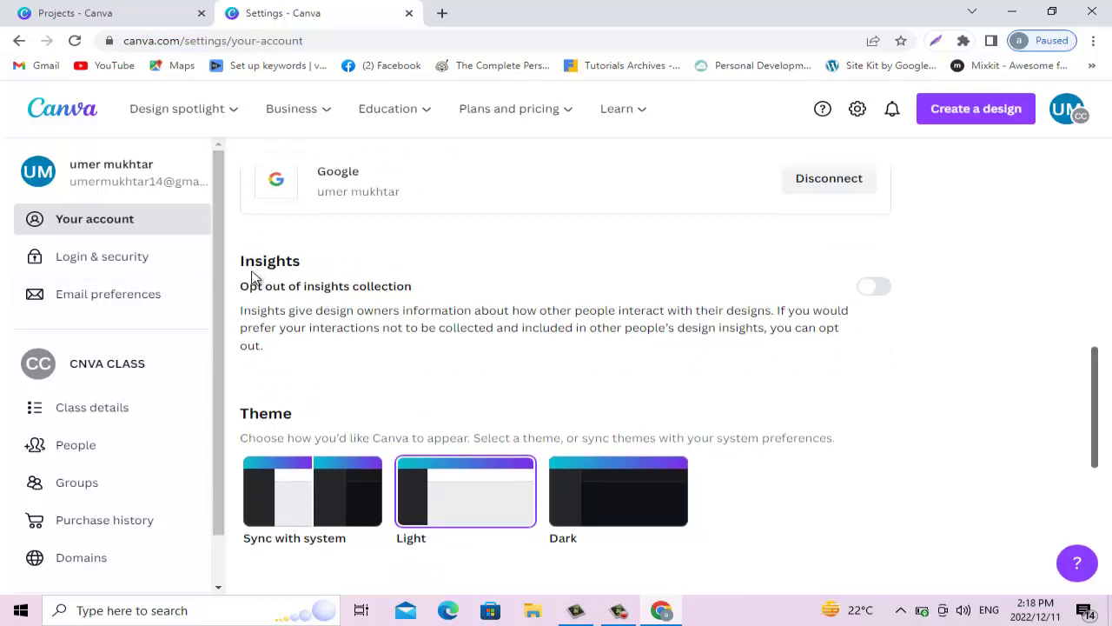
pyautogui.scroll(-3, 831, 390)
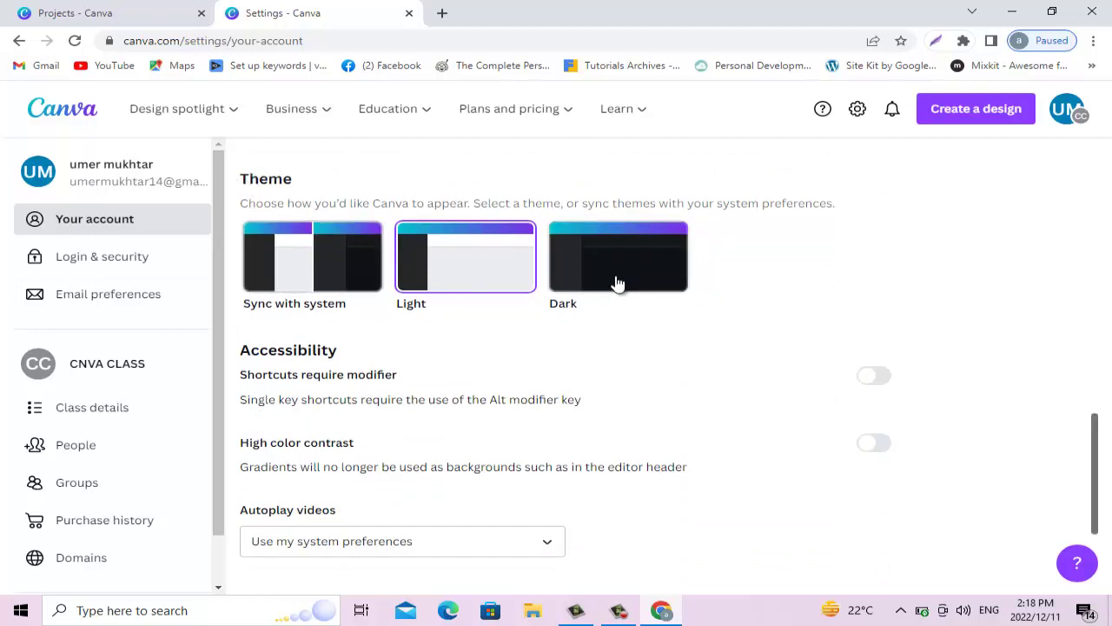
pyautogui.scroll(-2, 521, 367)
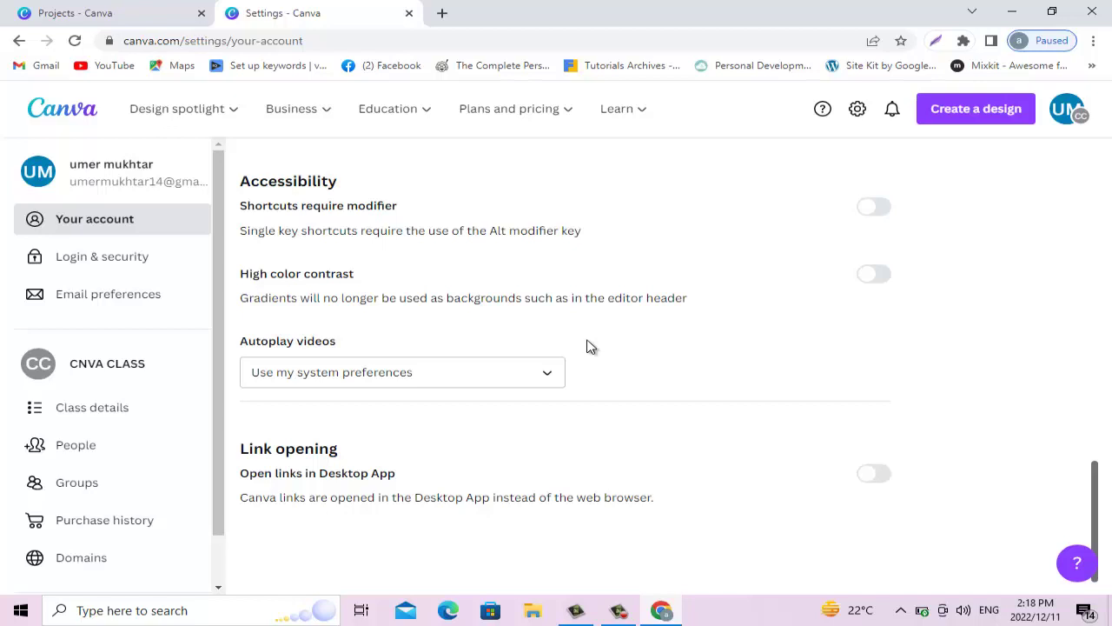
pyautogui.click(547, 375)
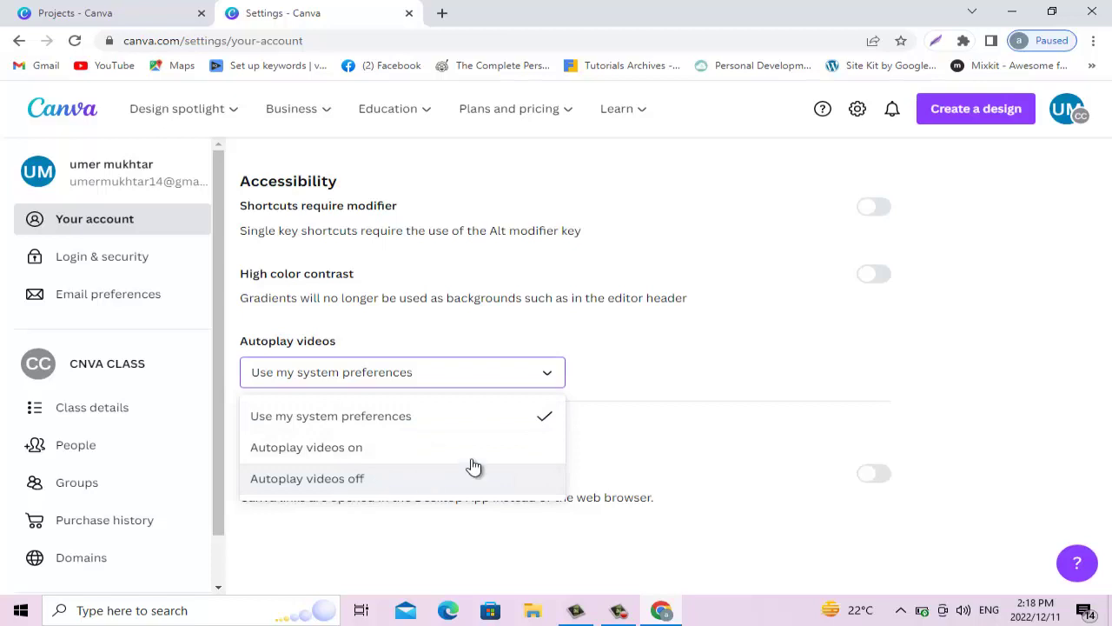
pyautogui.click(671, 409)
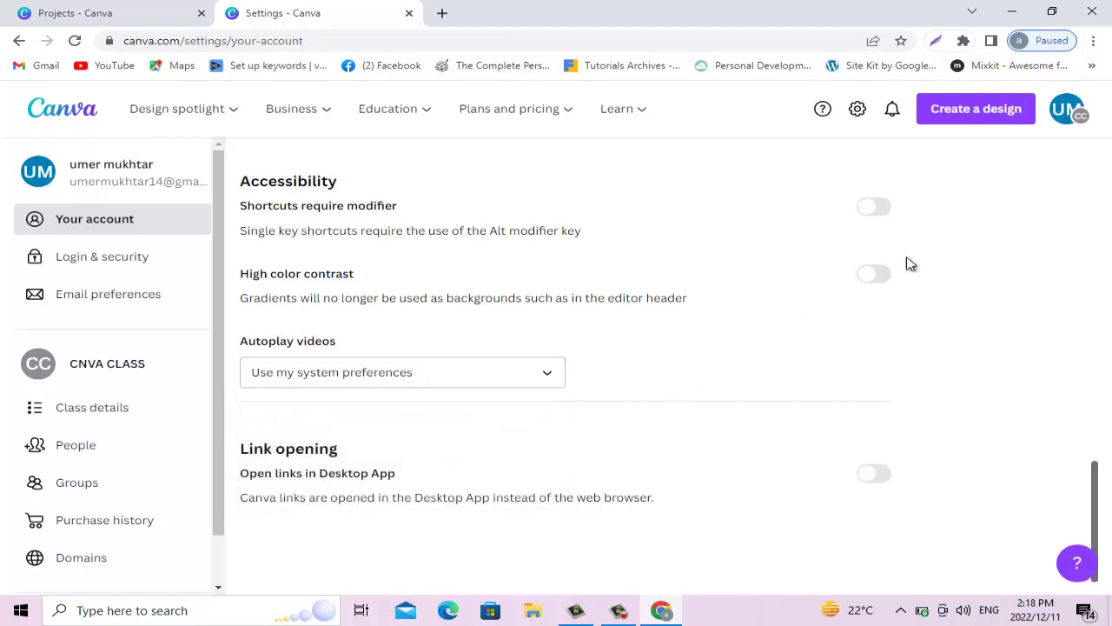
# - Open the Login & security settings, and examine the password, sign-out, team download and account deletion options
pyautogui.scroll(5, 400, 226)
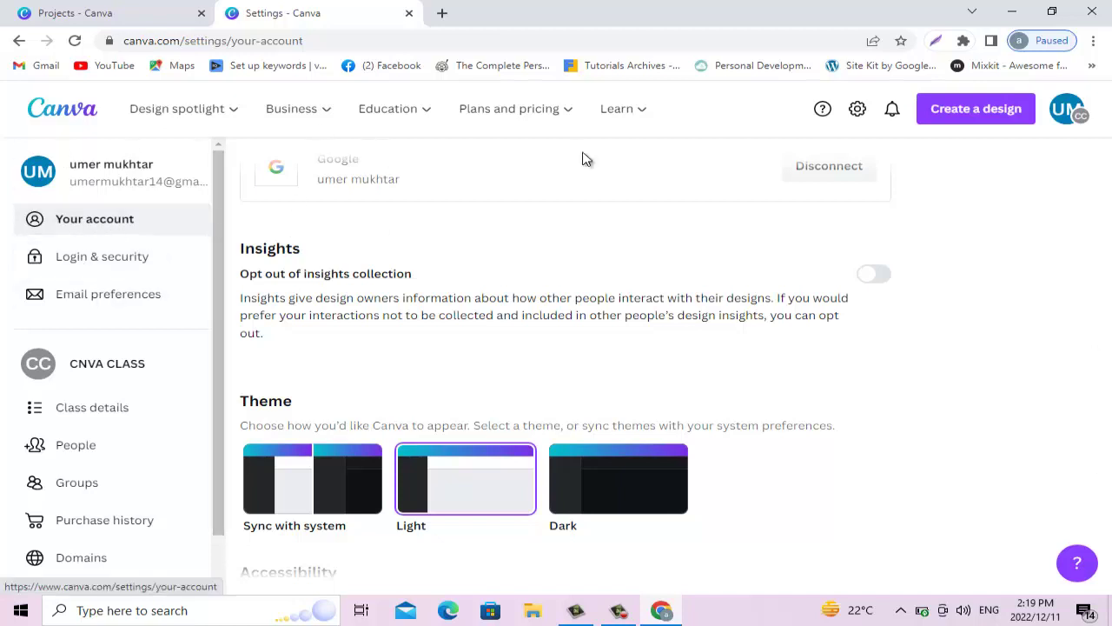
pyautogui.click(84, 265)
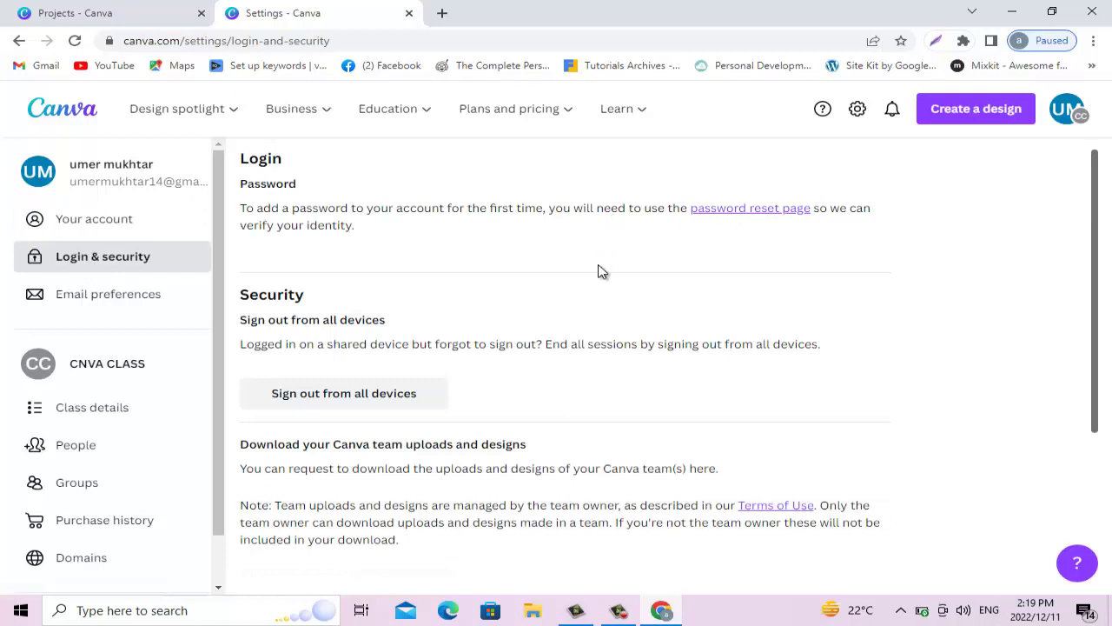
pyautogui.scroll(-1, 599, 267)
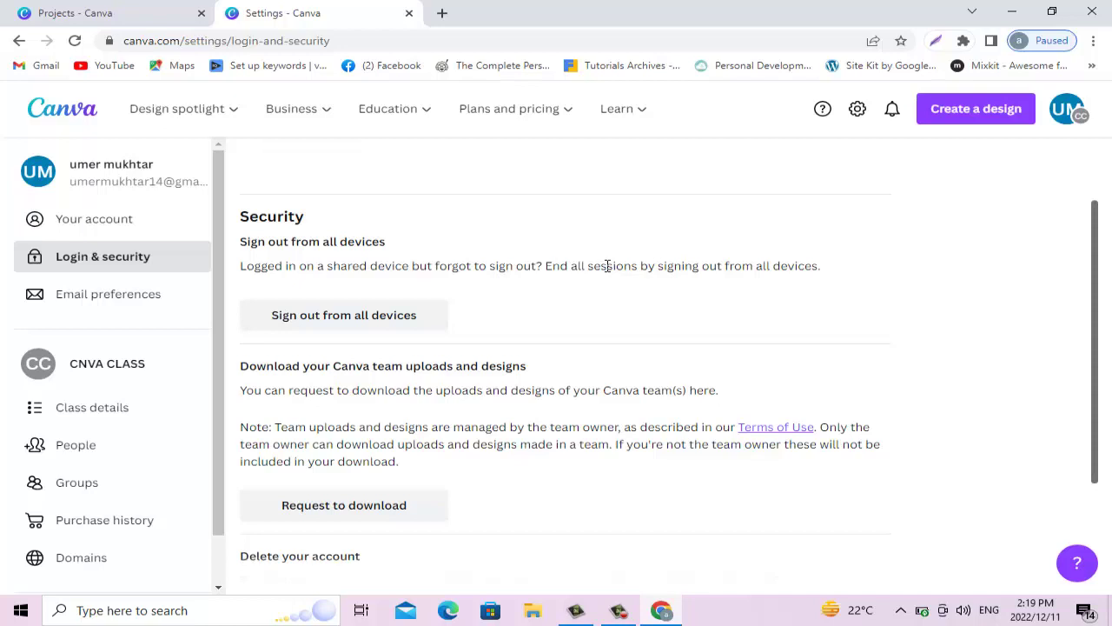
pyautogui.scroll(-2, 539, 512)
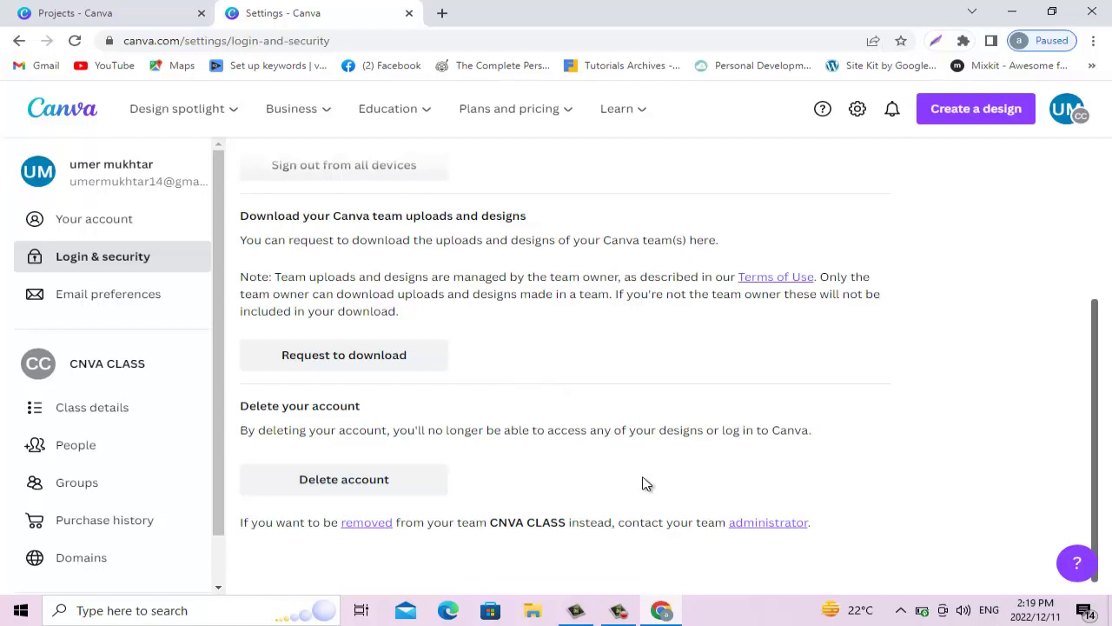
# - View the email preferences for the class's team activity, and return to the home page
pyautogui.click(94, 294)
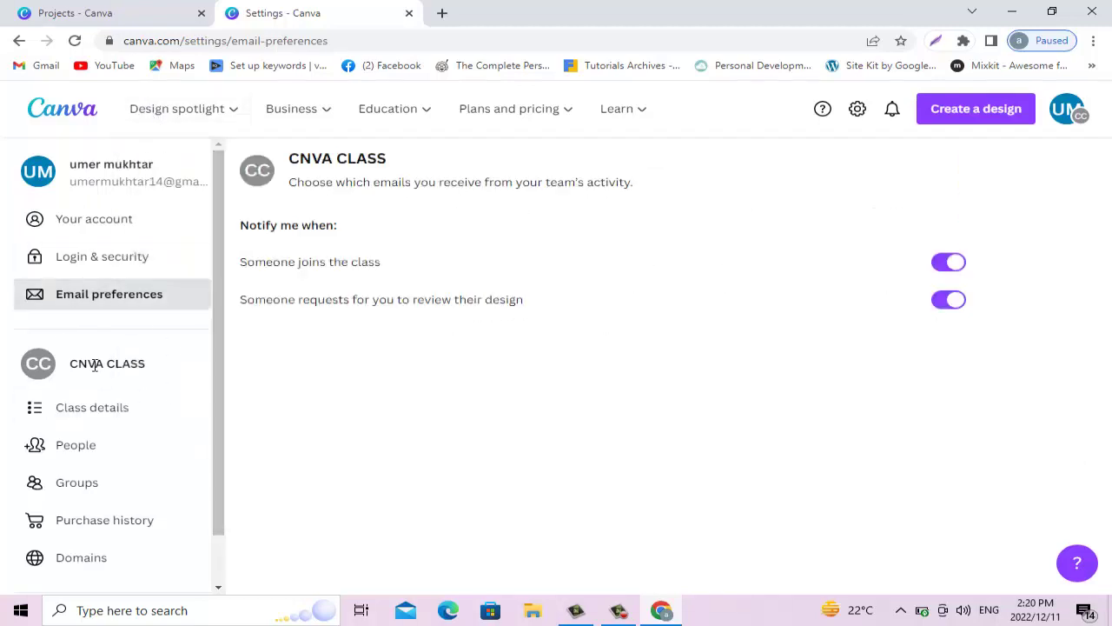
pyautogui.click(70, 111)
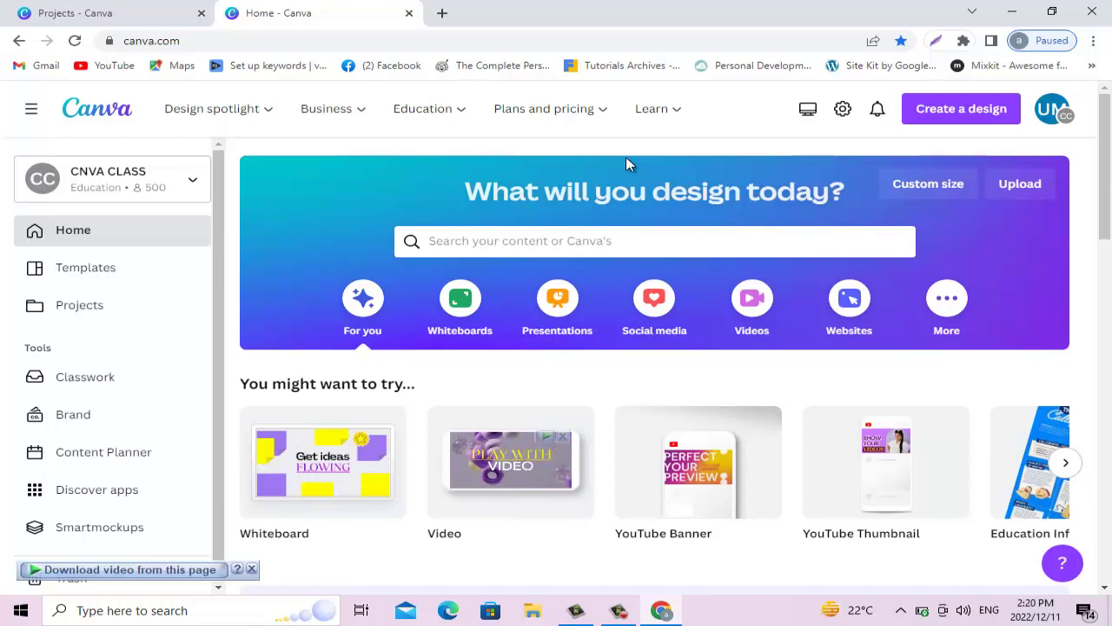
pyautogui.click(619, 610)
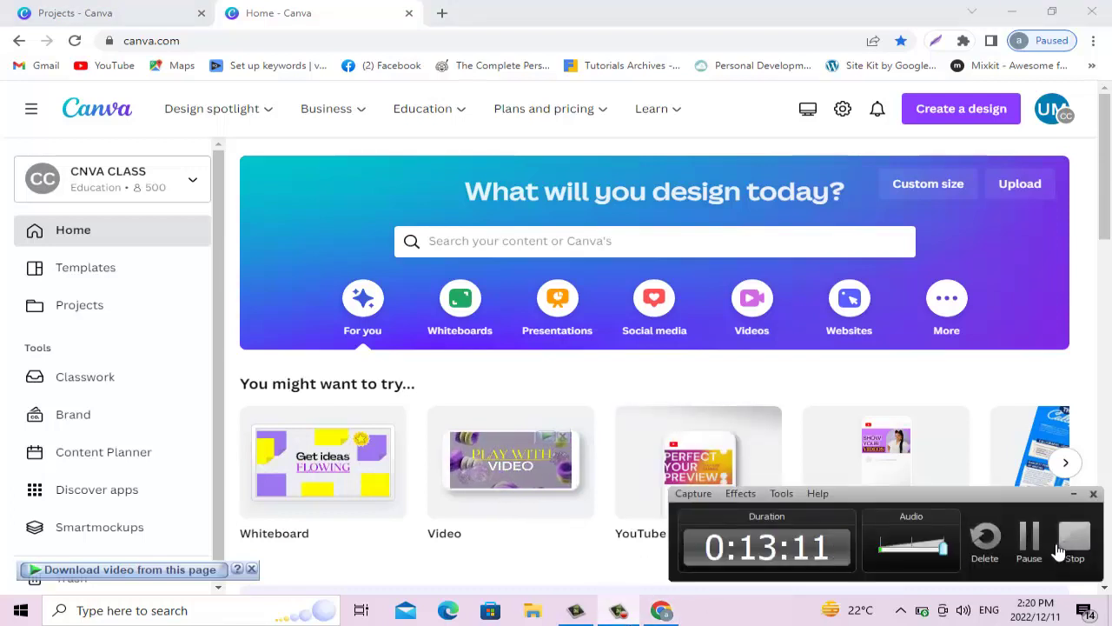